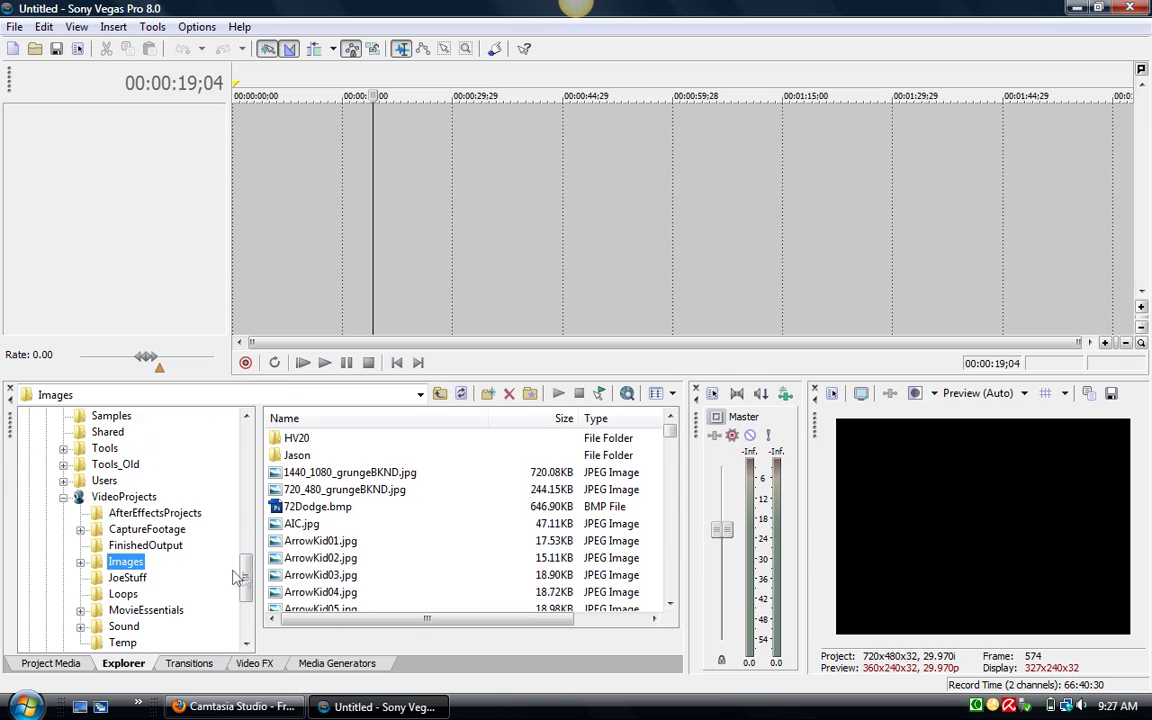
# Browse CaptureFootage > Xacti > BusySaturday in Explorer and select VCLP0029.mp4
pyautogui.scroll(-2, 244, 597)
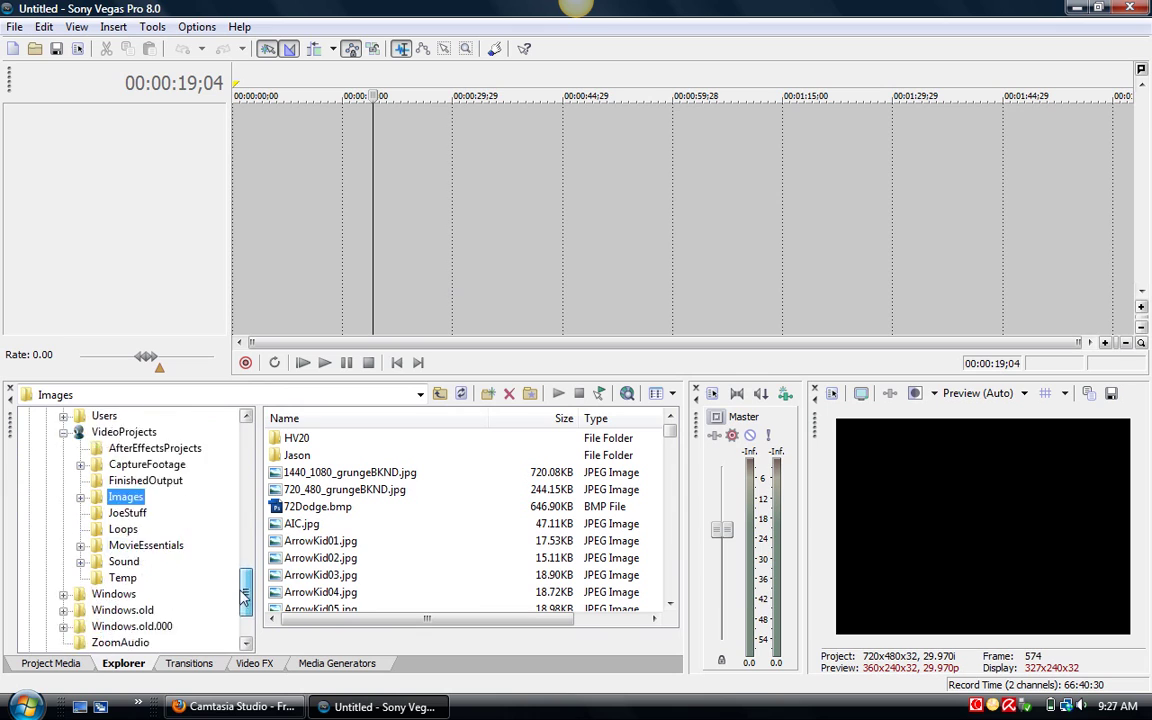
pyautogui.scroll(-1, 244, 597)
pyautogui.scroll(2, 120, 537)
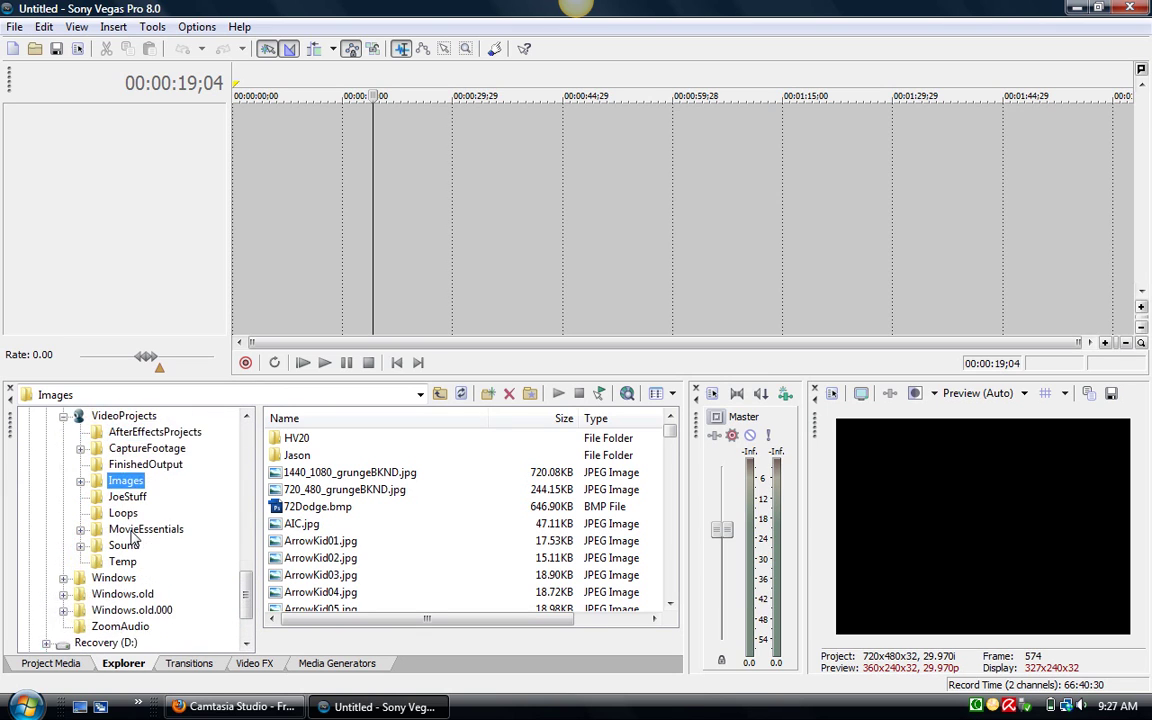
pyautogui.click(80, 497)
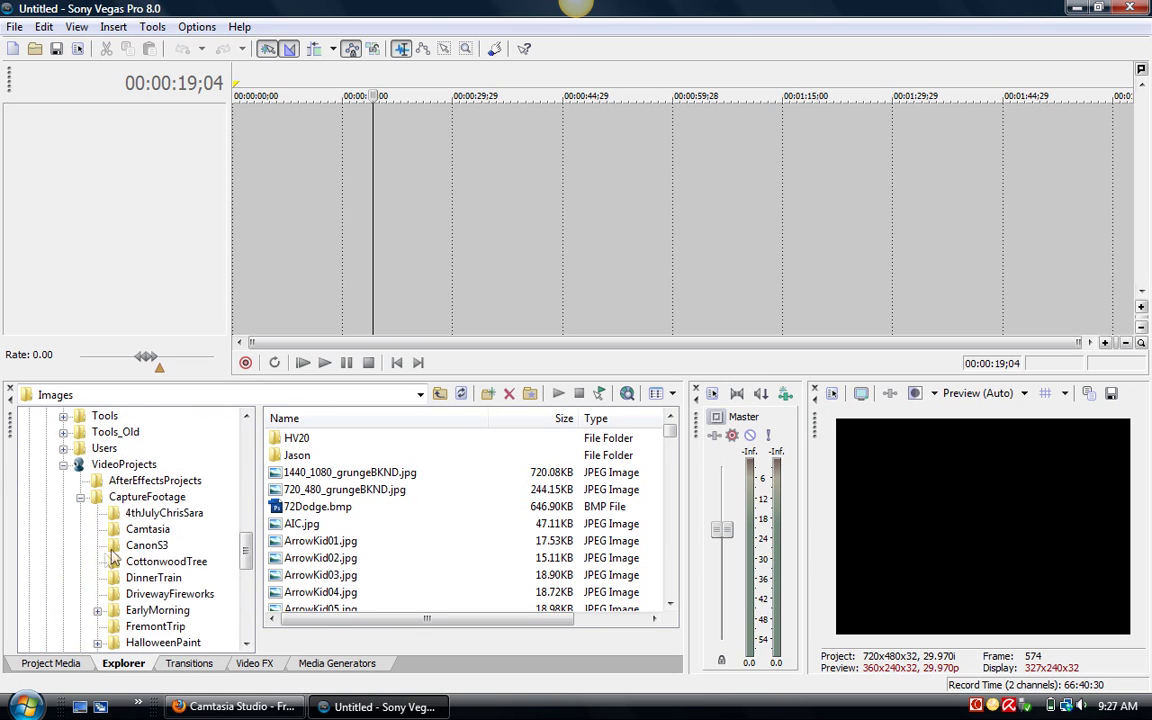
pyautogui.scroll(-5, 113, 560)
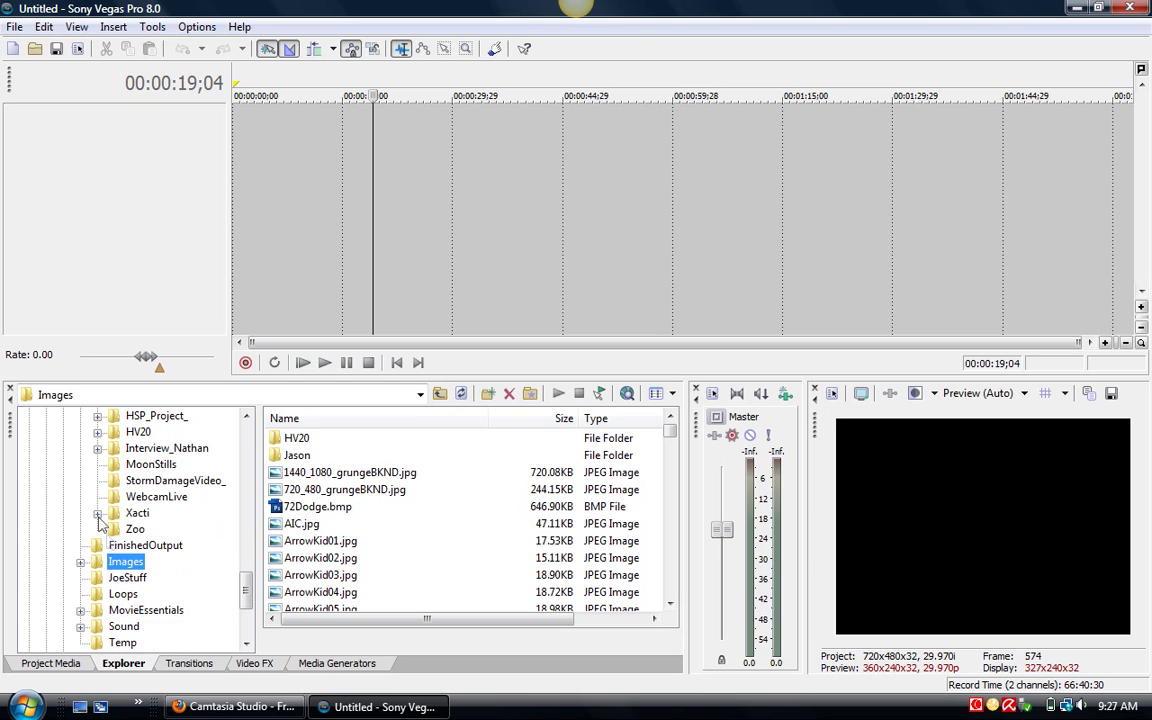
pyautogui.click(97, 513)
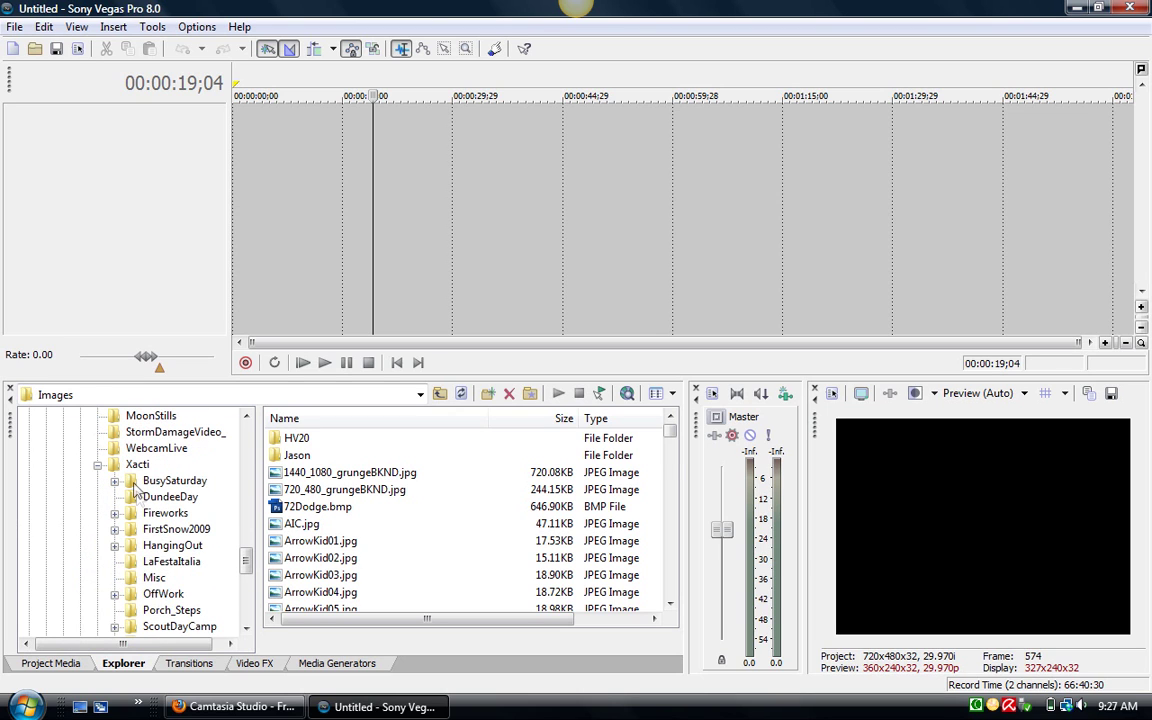
pyautogui.click(134, 484)
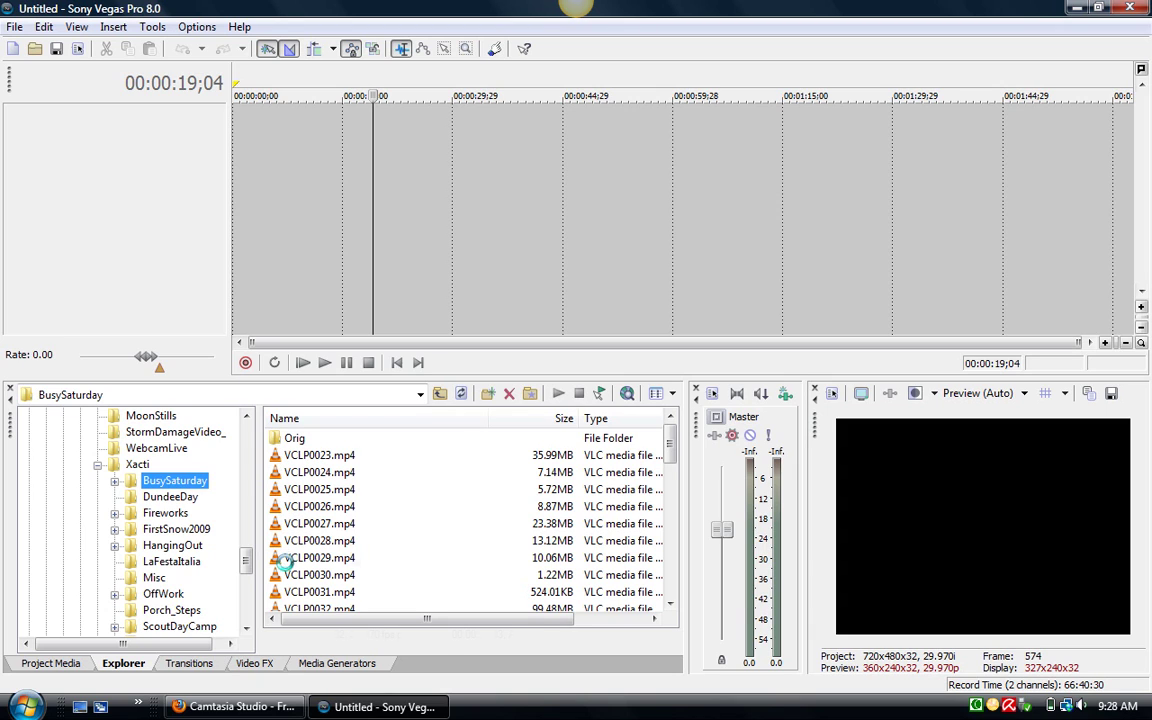
pyautogui.click(300, 558)
# Place VCLP0029.mp4 at about 00:00:30, play it, and lower its audio gain to roughly -6.1 dB
pyautogui.moveTo(426, 299); pyautogui.dragTo(467, 188)
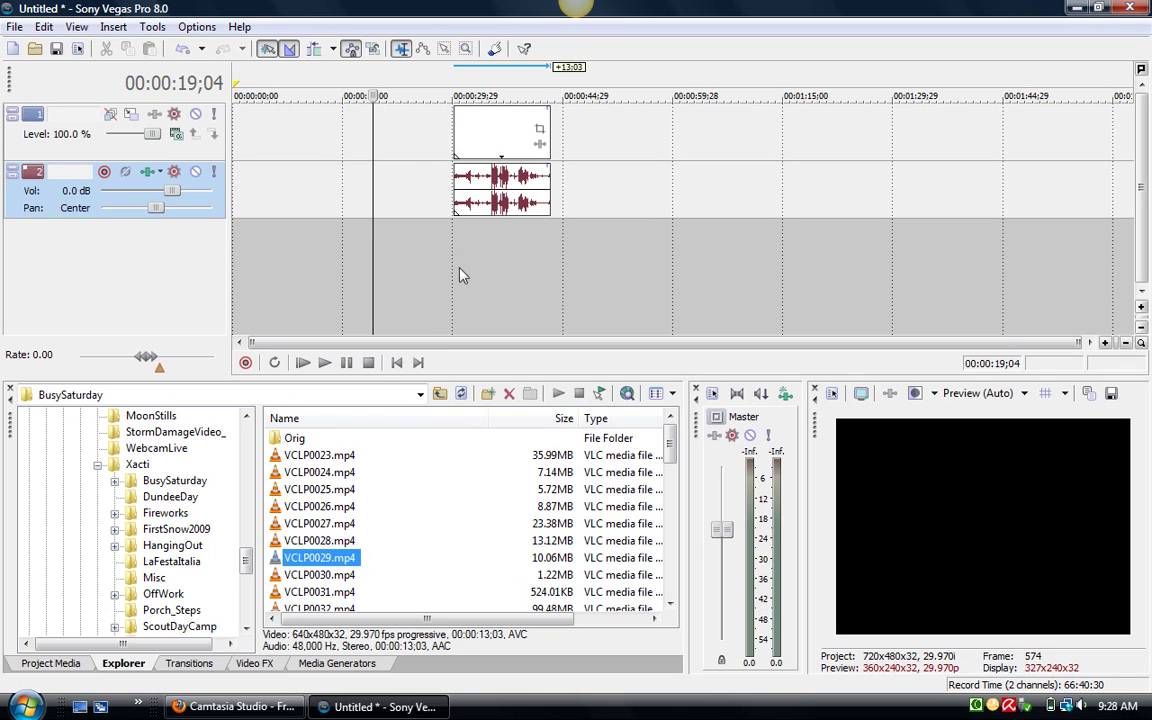
pyautogui.click(457, 241)
pyautogui.press('space')
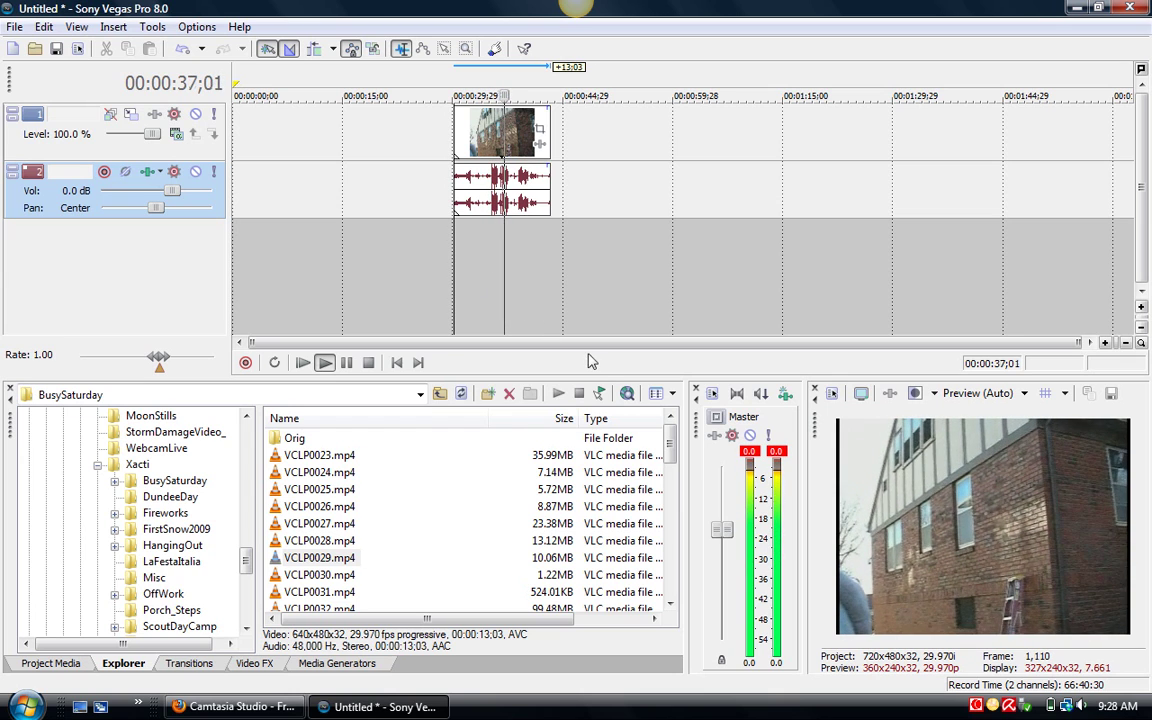
pyautogui.moveTo(488, 166); pyautogui.dragTo(487, 212)
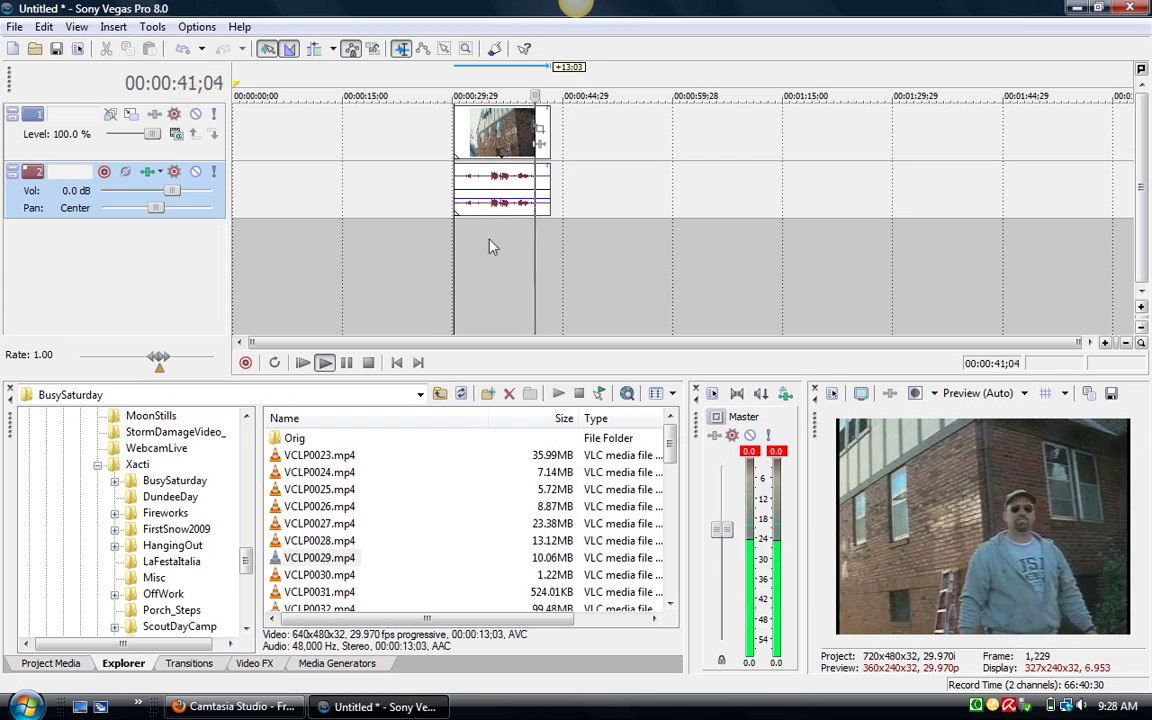
pyautogui.press('space')
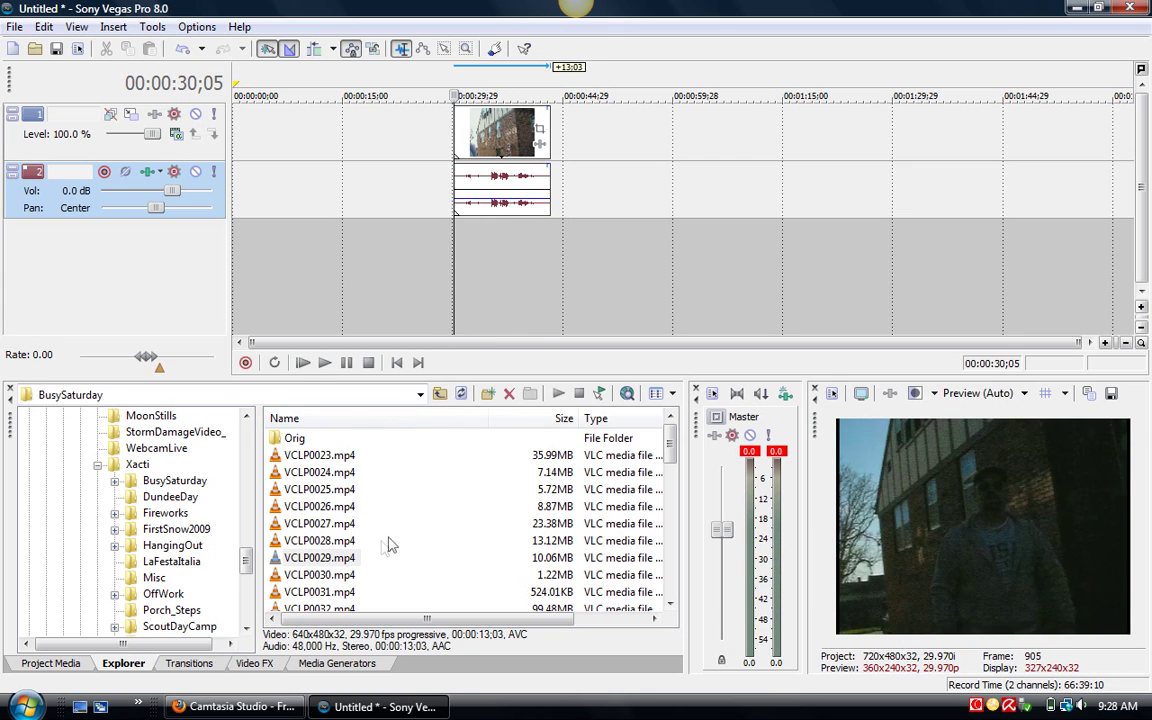
# Add VCLP0026.mp4 to the timeline after the first clip and play it
pyautogui.click(291, 508)
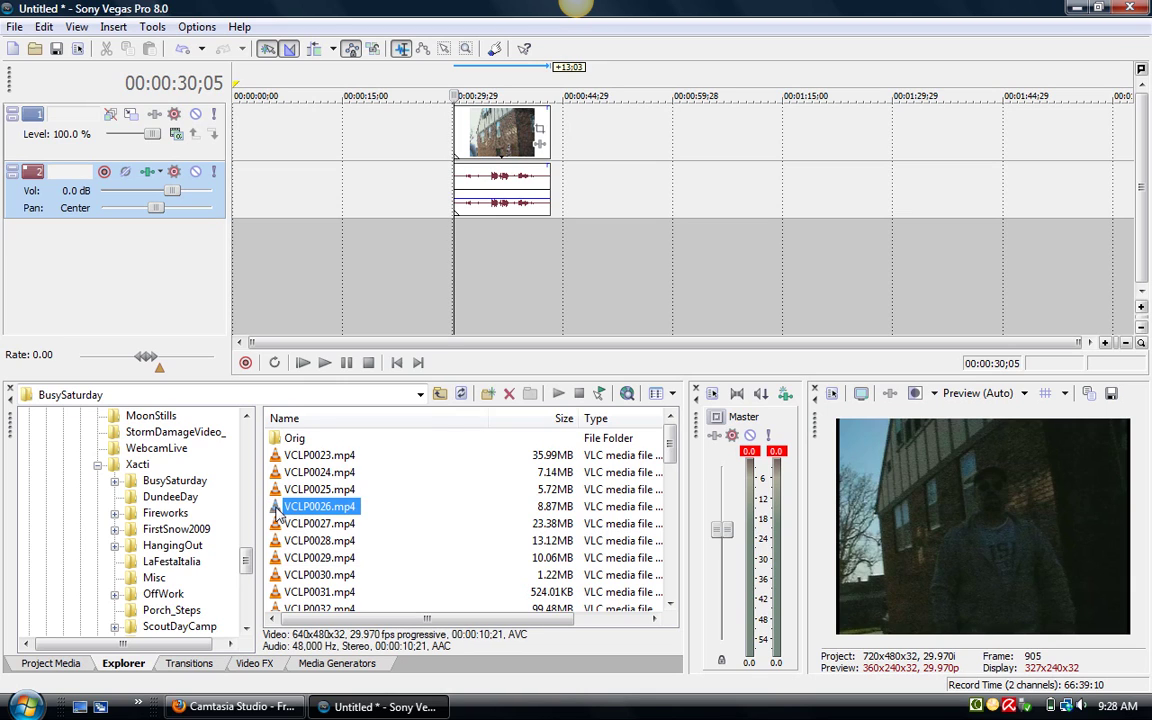
pyautogui.moveTo(278, 510); pyautogui.dragTo(572, 208)
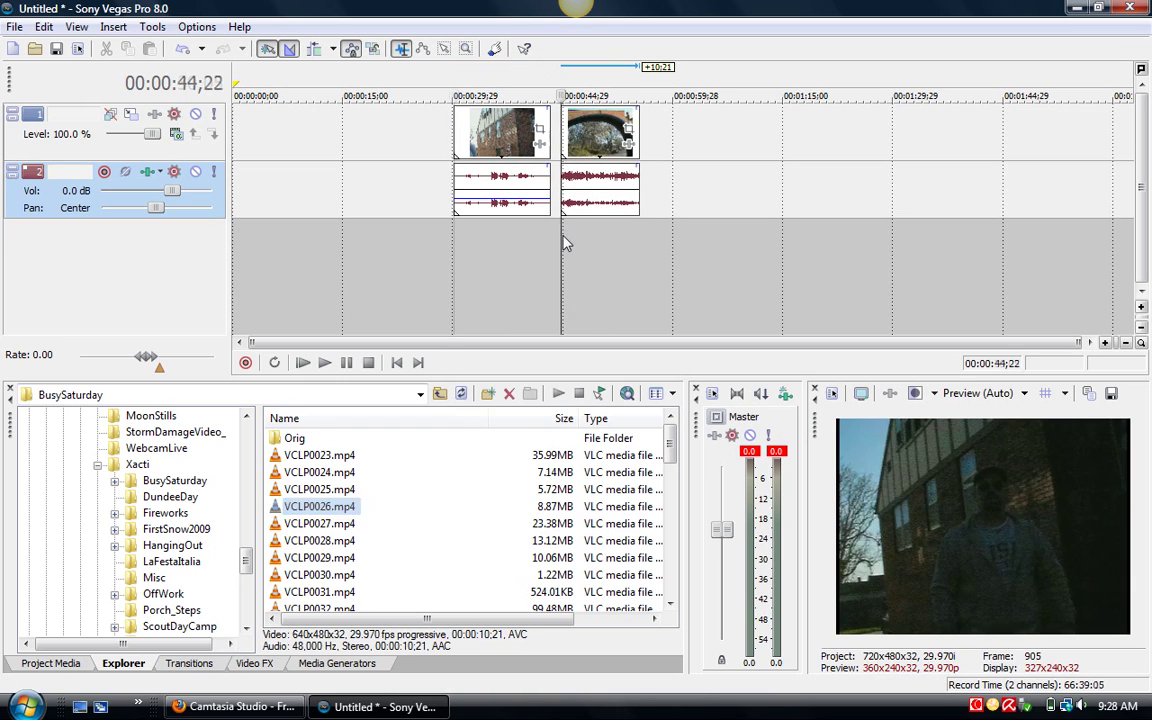
pyautogui.press('space')
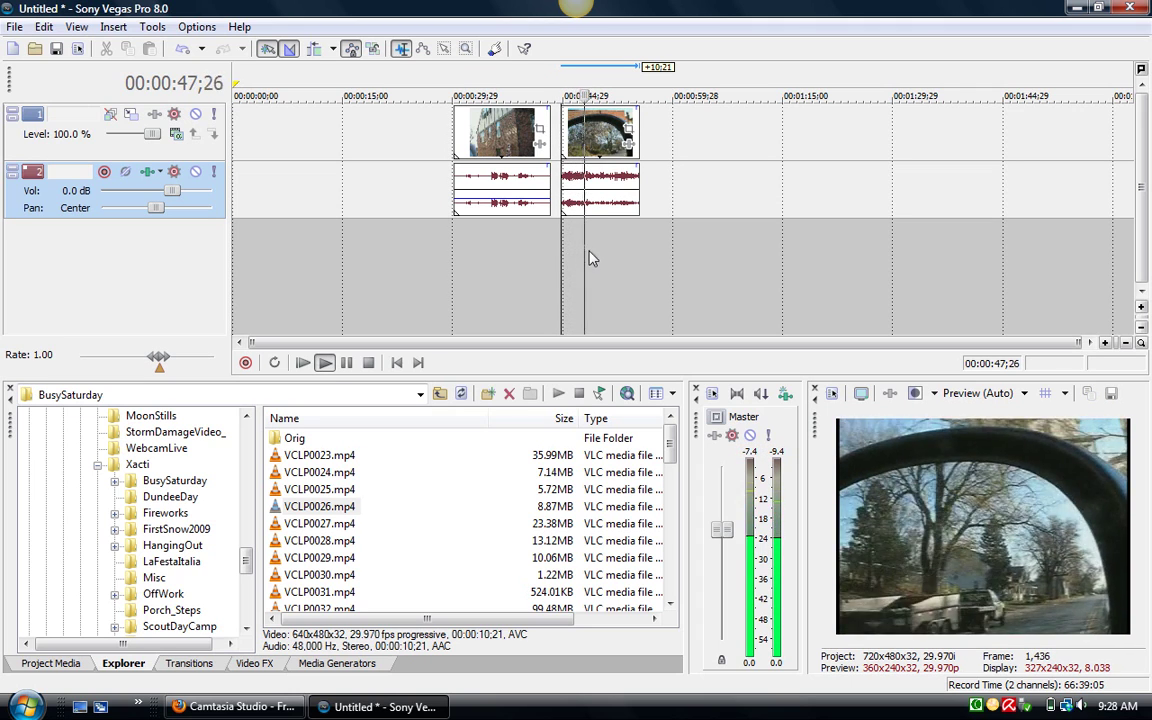
pyautogui.press('space')
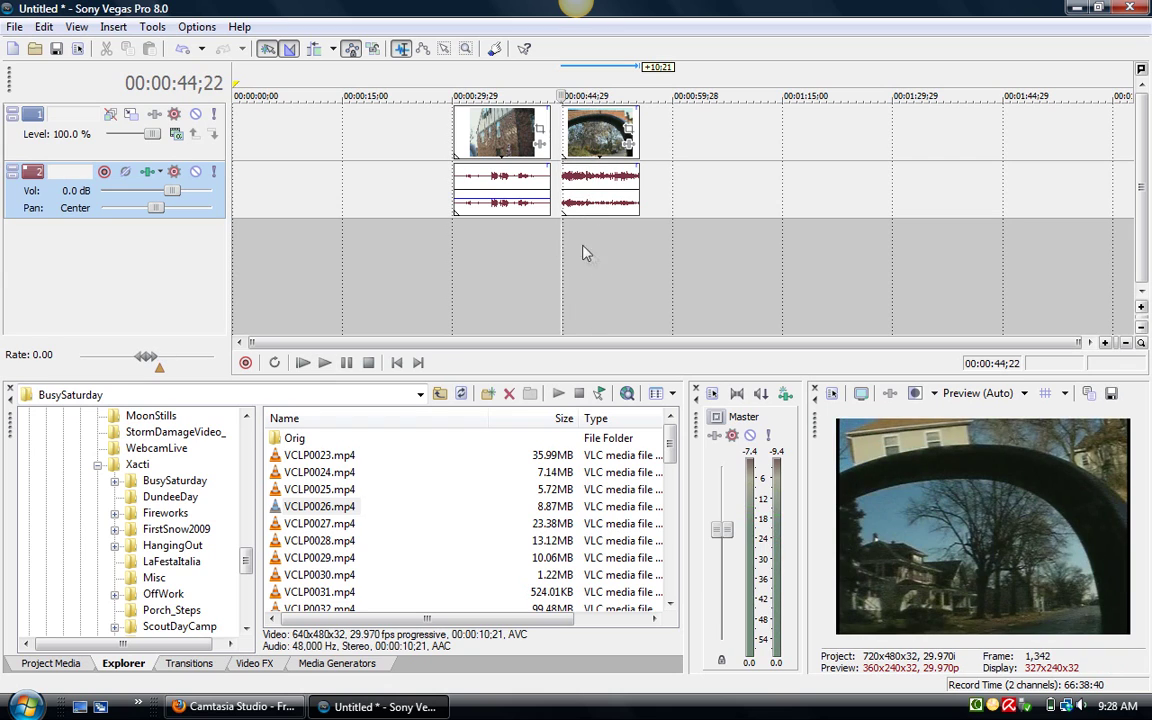
# Trim the first clip's end and slide the second clip left to butt against it
pyautogui.moveTo(549, 133); pyautogui.dragTo(508, 134)
pyautogui.moveTo(612, 140); pyautogui.dragTo(555, 143)
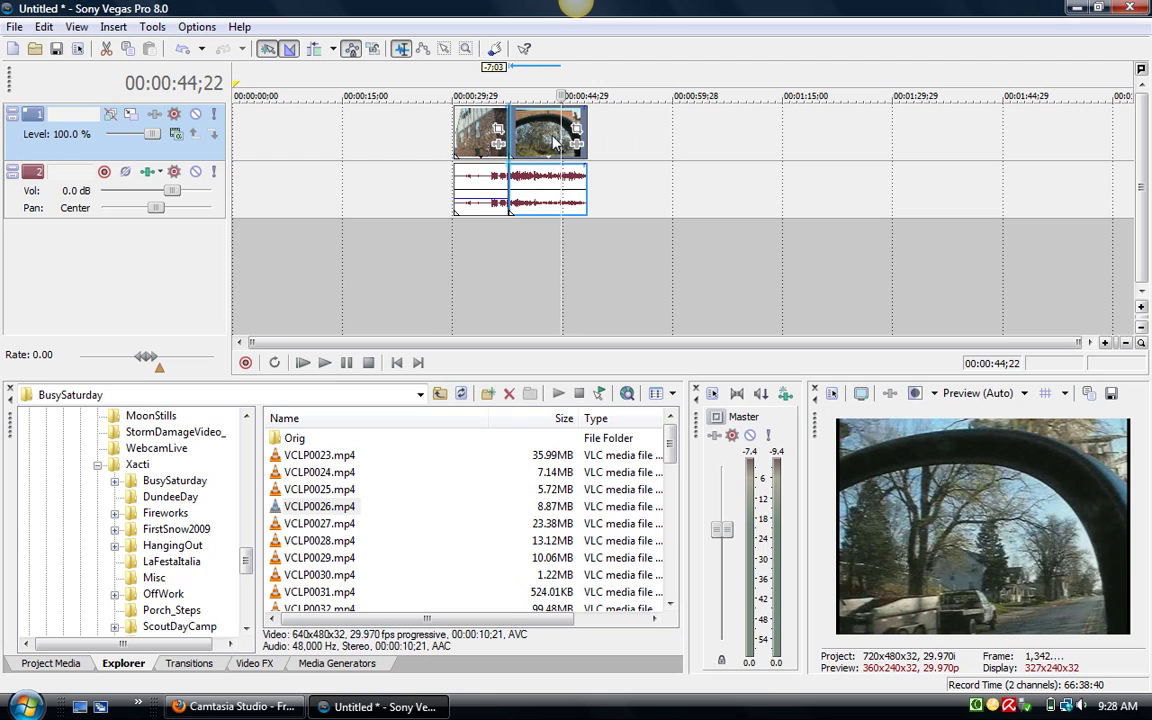
pyautogui.click(506, 240)
pyautogui.scroll(4, 506, 247)
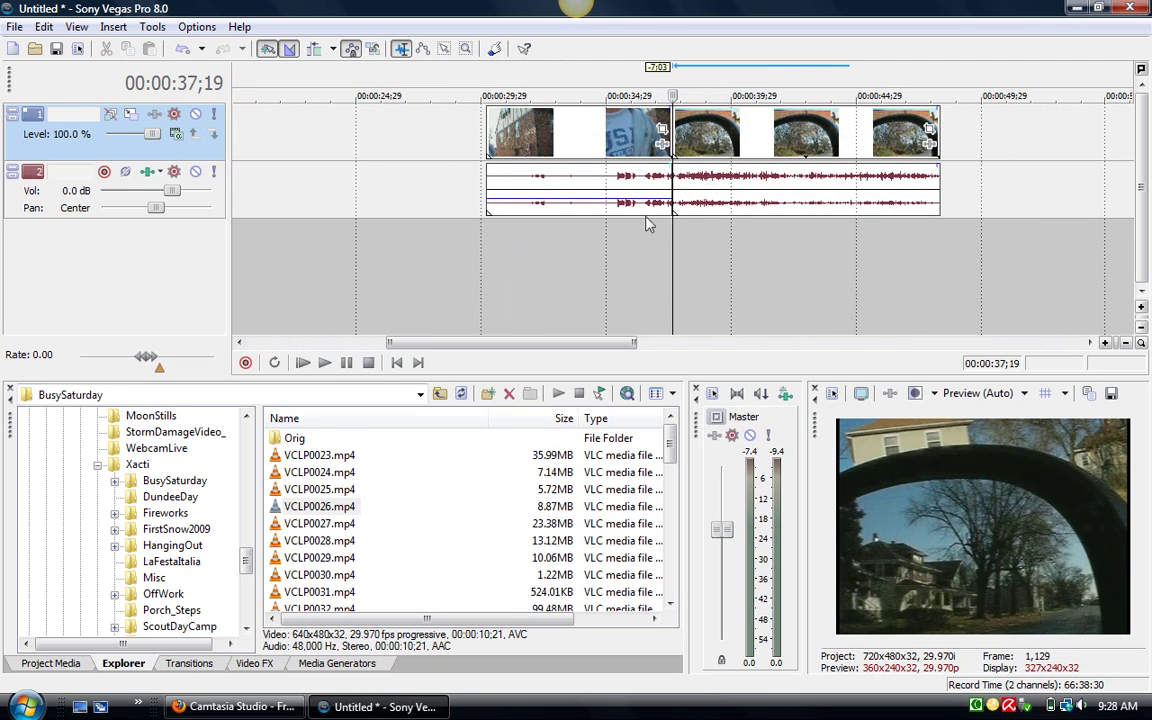
pyautogui.click(639, 255)
pyautogui.press('space')
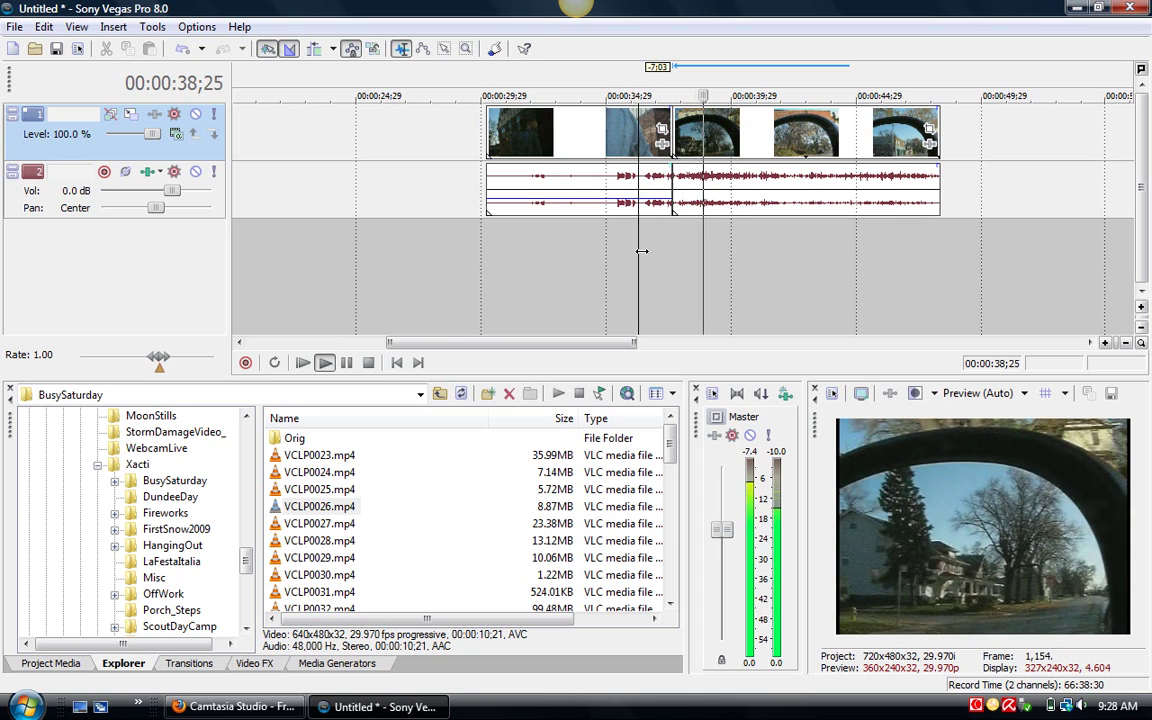
pyautogui.press('space')
pyautogui.press('space')
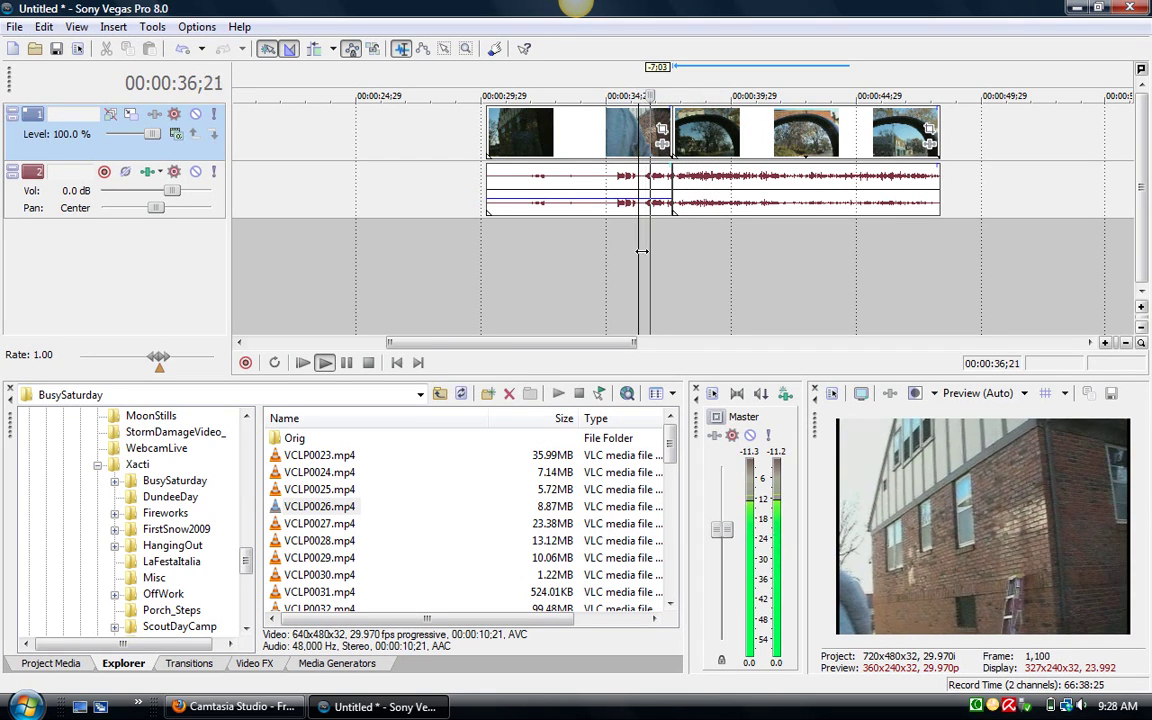
pyautogui.click(539, 251)
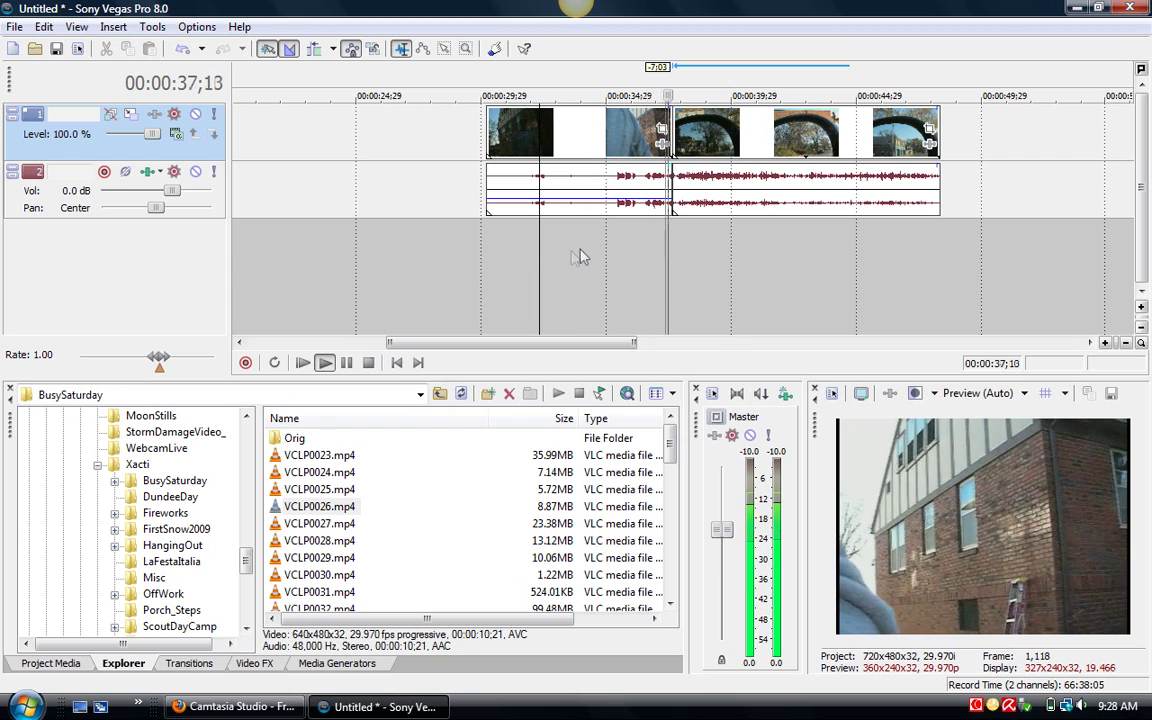
pyautogui.press('space')
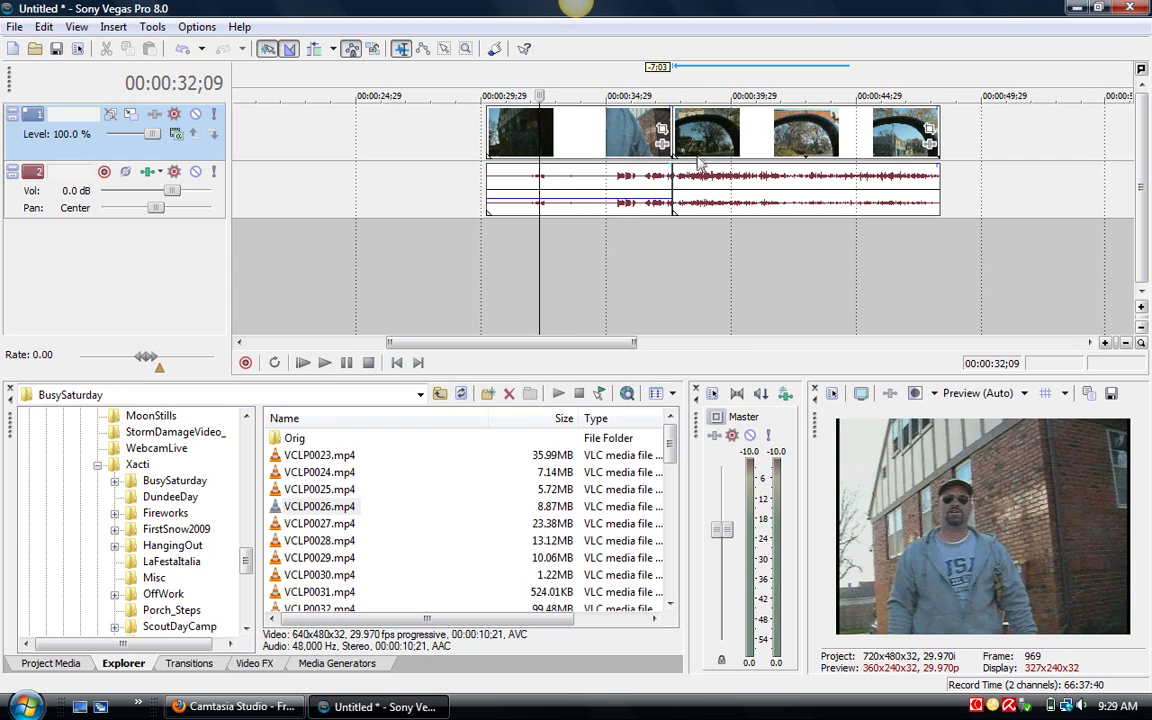
pyautogui.moveTo(752, 145); pyautogui.dragTo(694, 145)
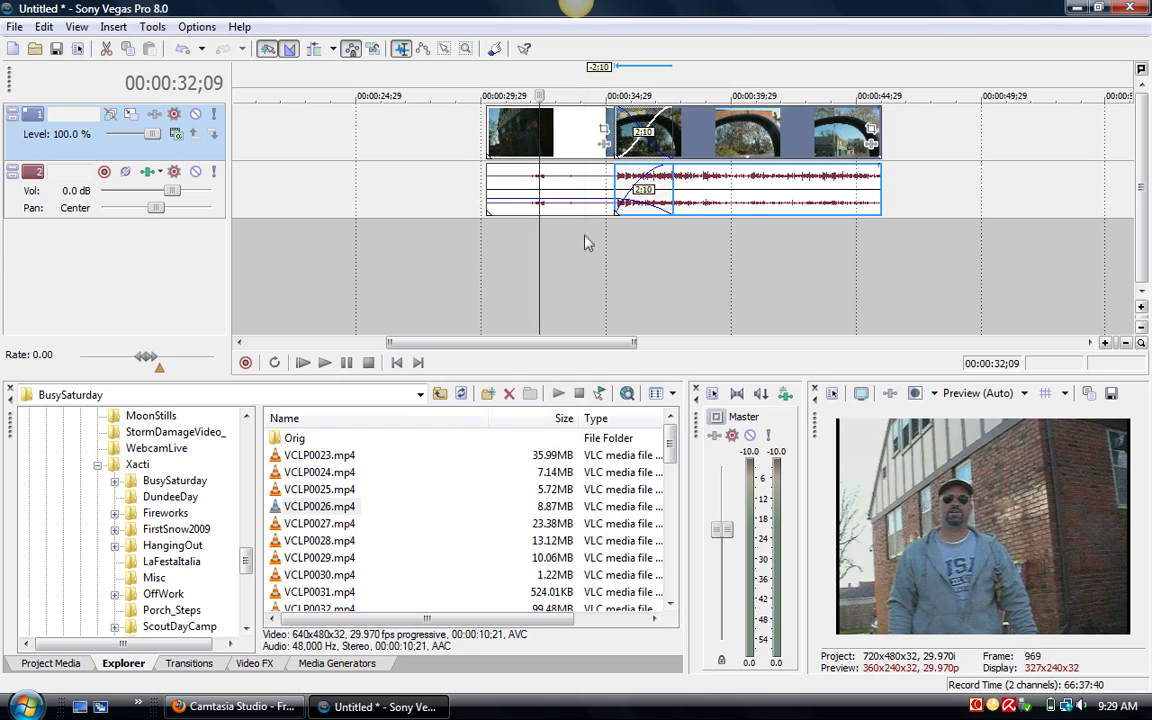
# Play the crossfade twice from 34;03, then bring up the File menu
pyautogui.click(586, 240)
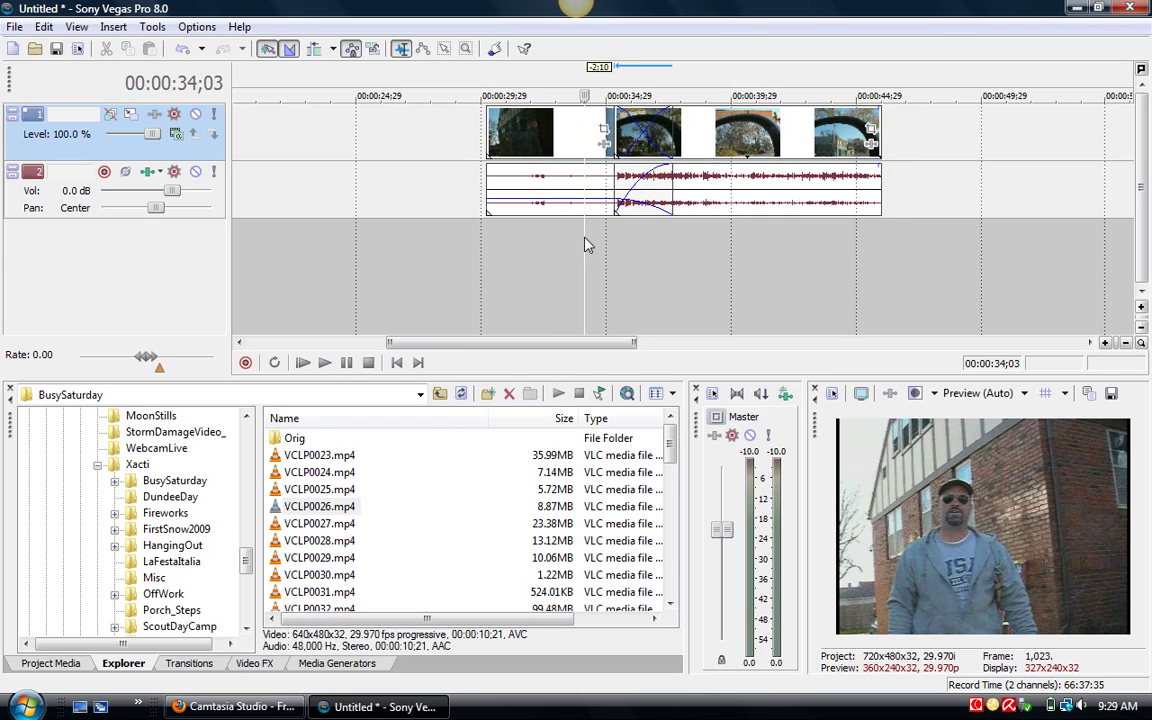
pyautogui.press('space')
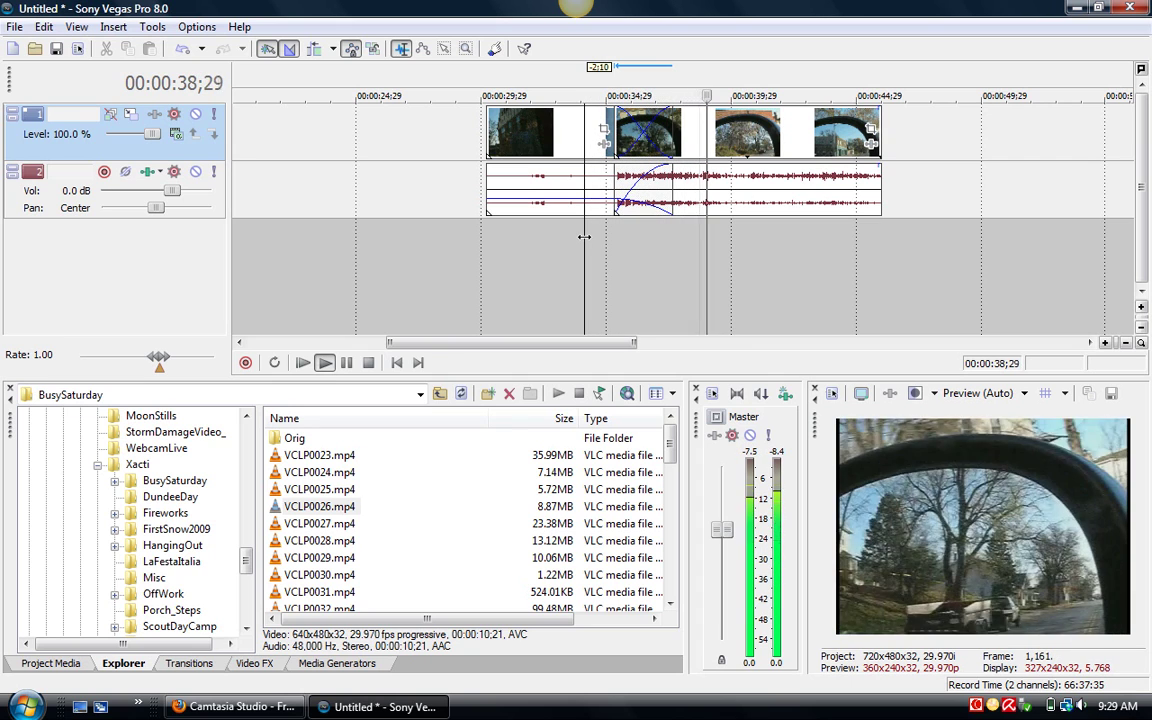
pyautogui.press('space')
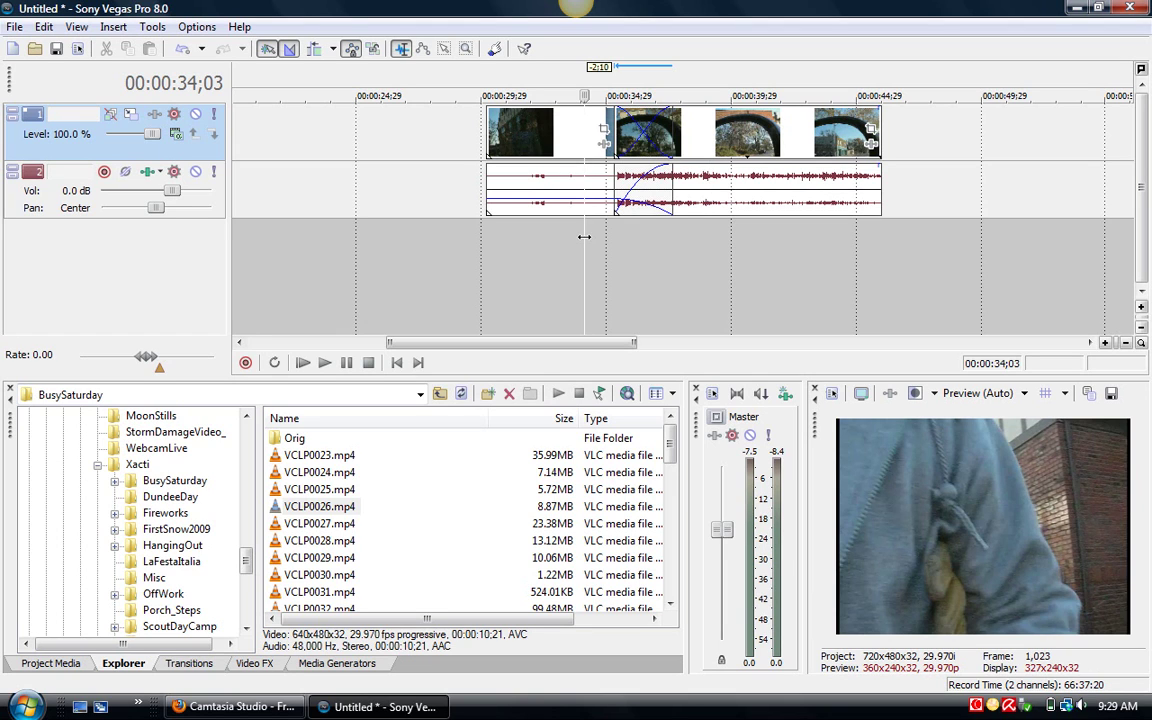
pyautogui.press('space')
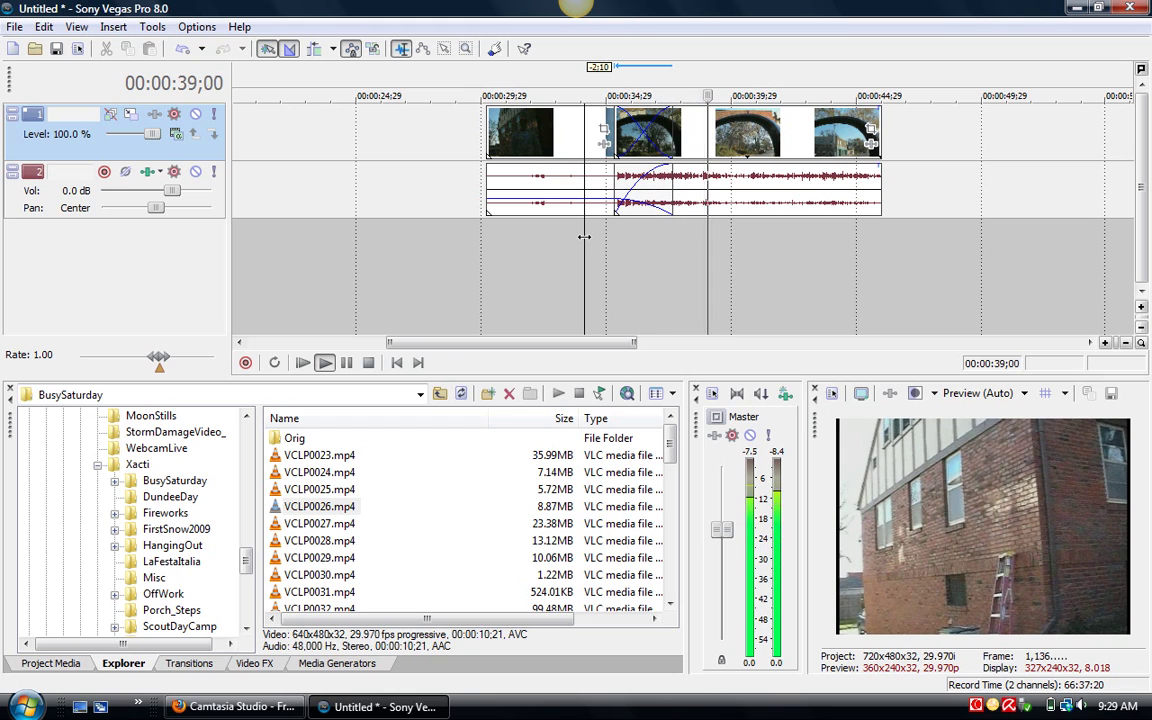
pyautogui.press('space')
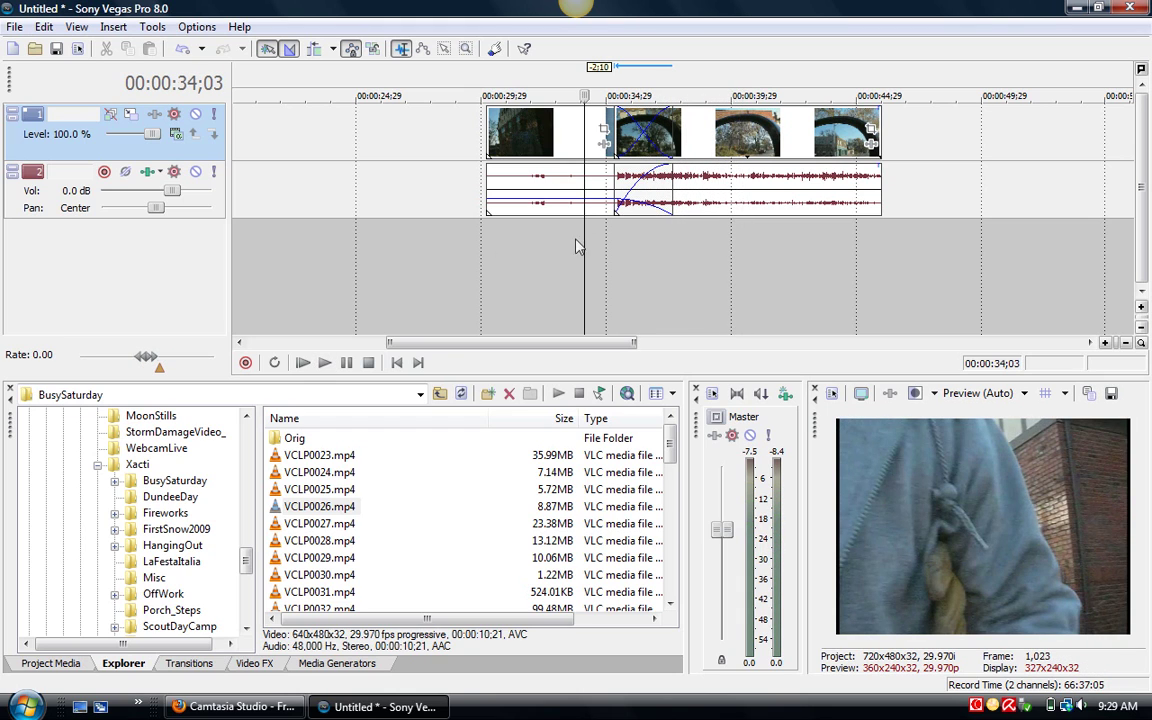
pyautogui.click(15, 27)
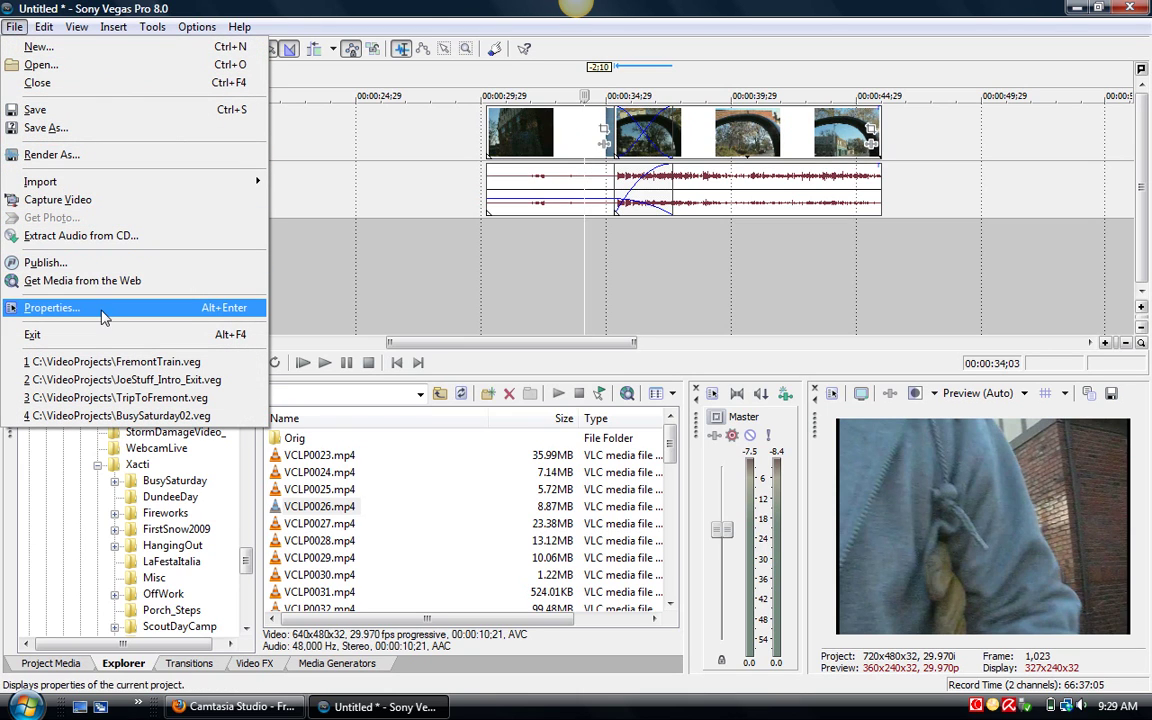
# In File > Properties, review the Template list unchanged, then choose Match Media Settings
pyautogui.click(52, 308)
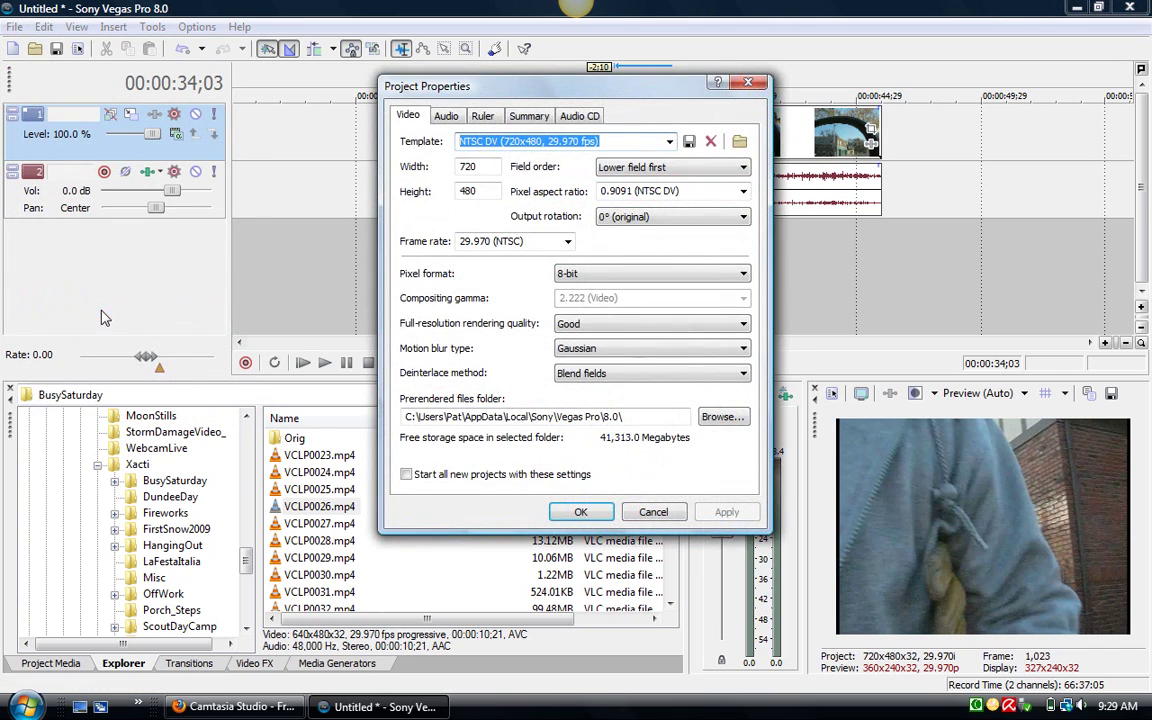
pyautogui.click(670, 142)
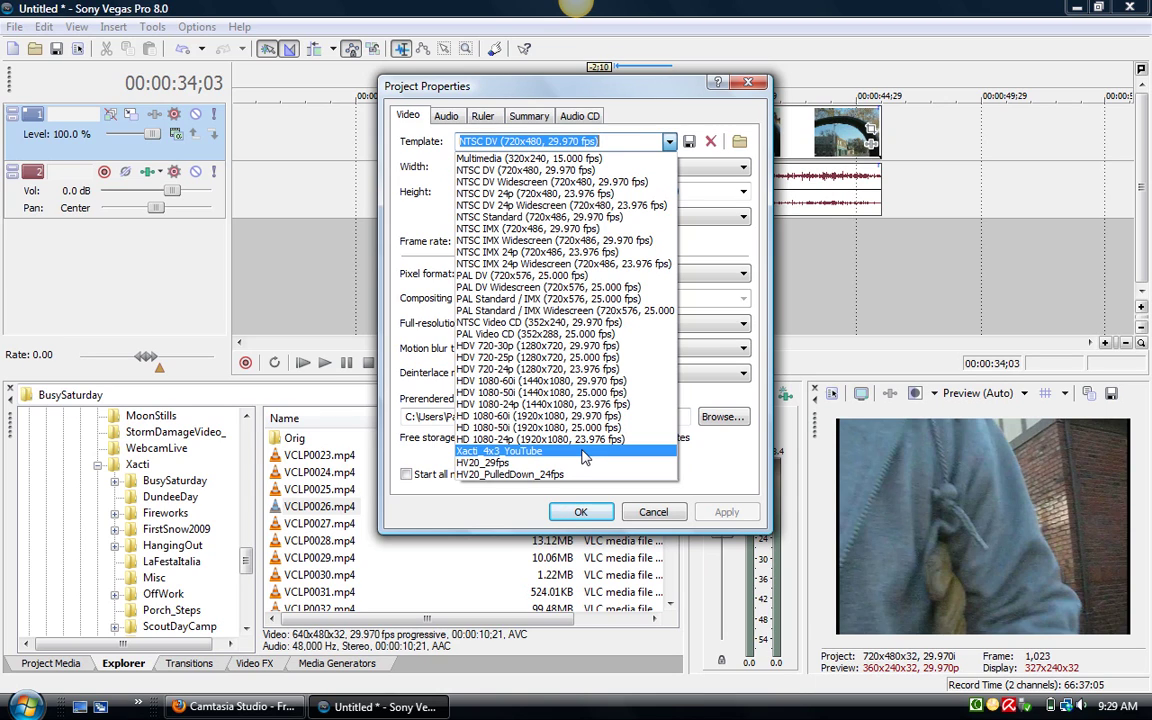
pyautogui.click(697, 97)
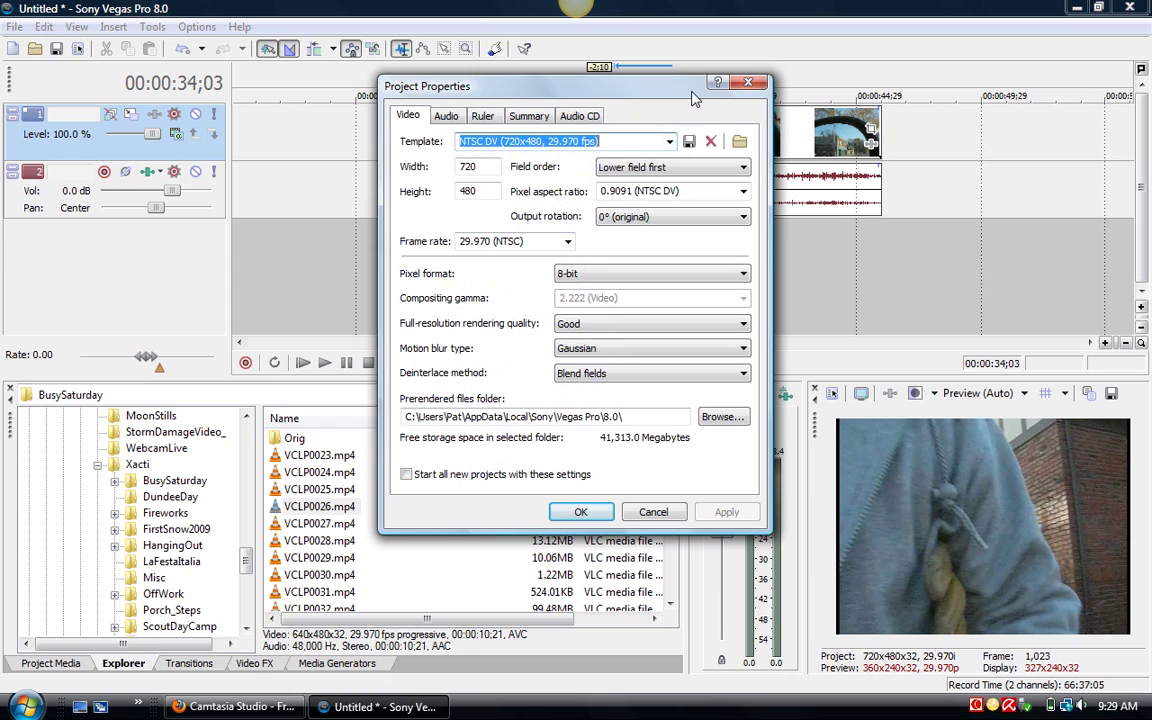
pyautogui.click(740, 144)
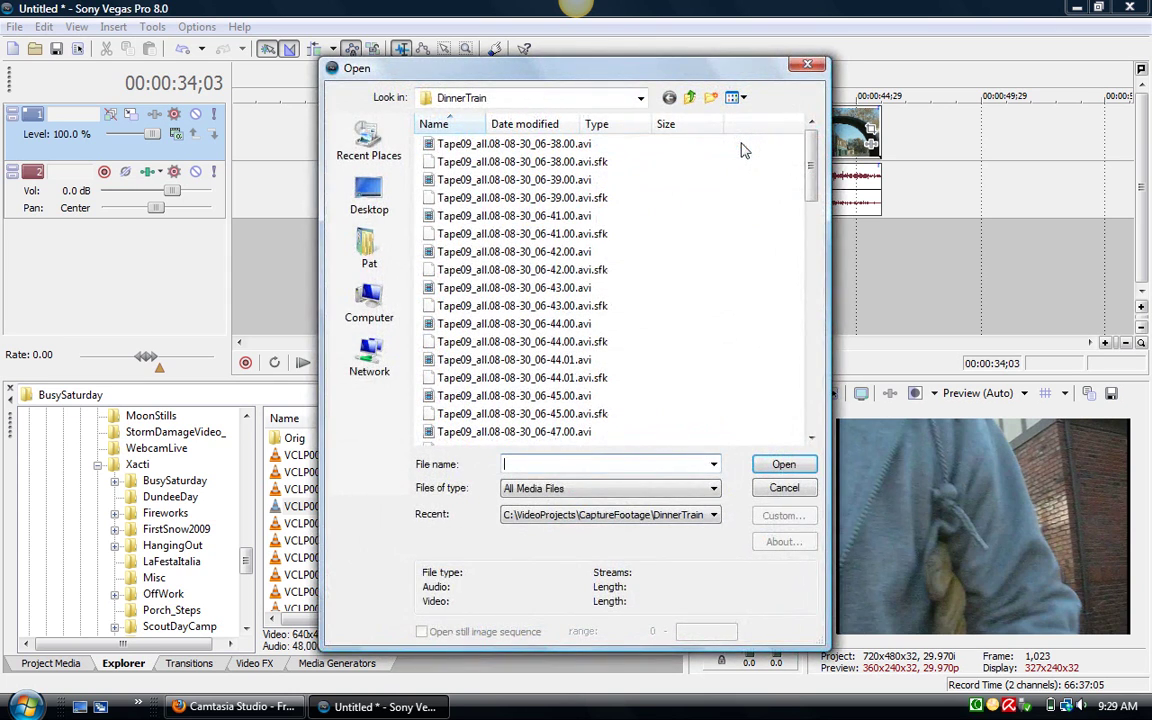
# Match the project to Xacti\BusySaturday\VCLP0023.mp4 (640x480, 29.970 fps progressive), apply and confirm
pyautogui.click(690, 98)
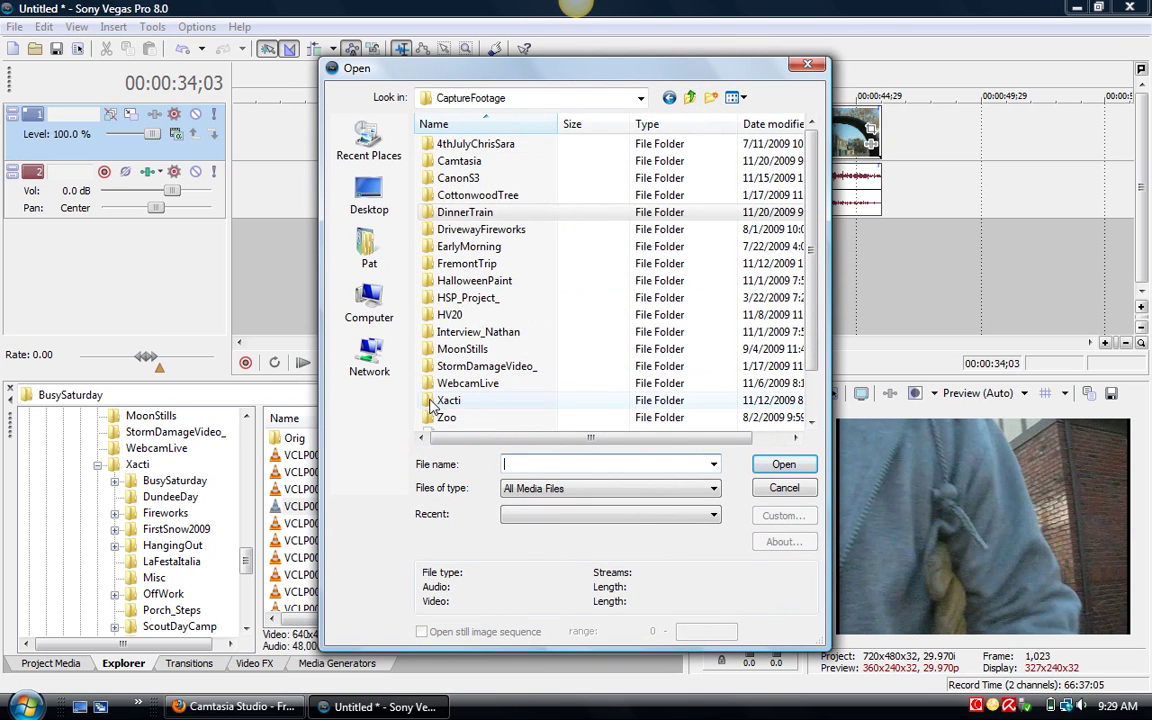
pyautogui.doubleClick(443, 400)
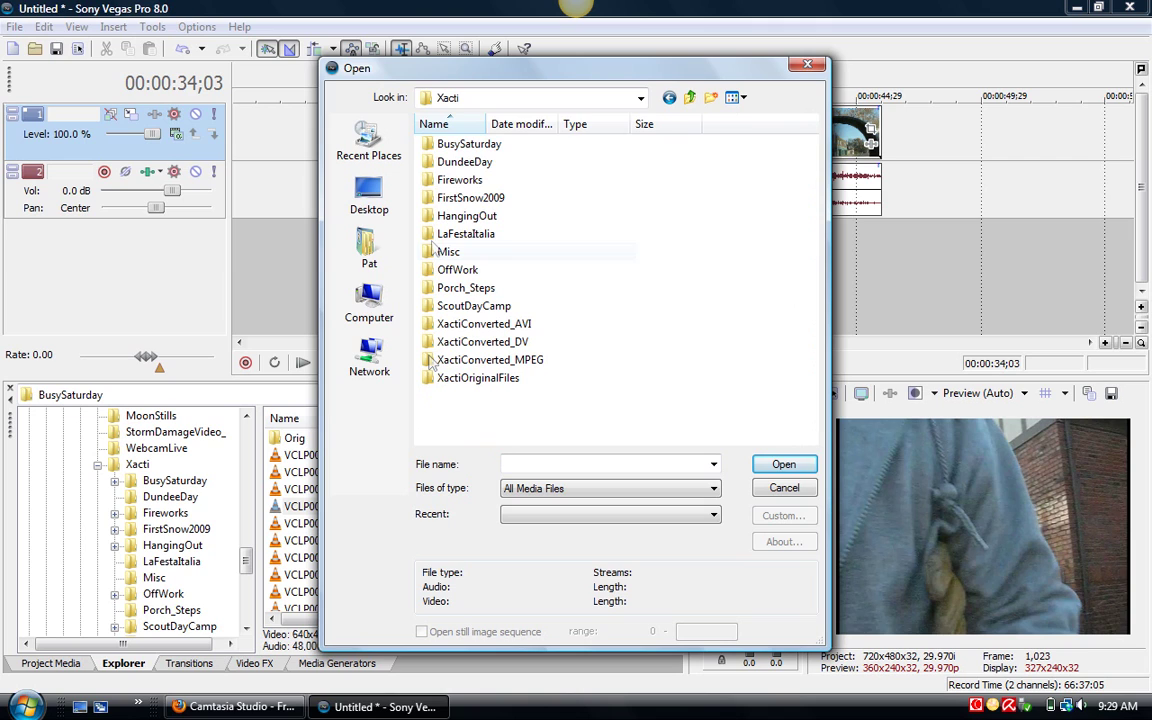
pyautogui.doubleClick(432, 144)
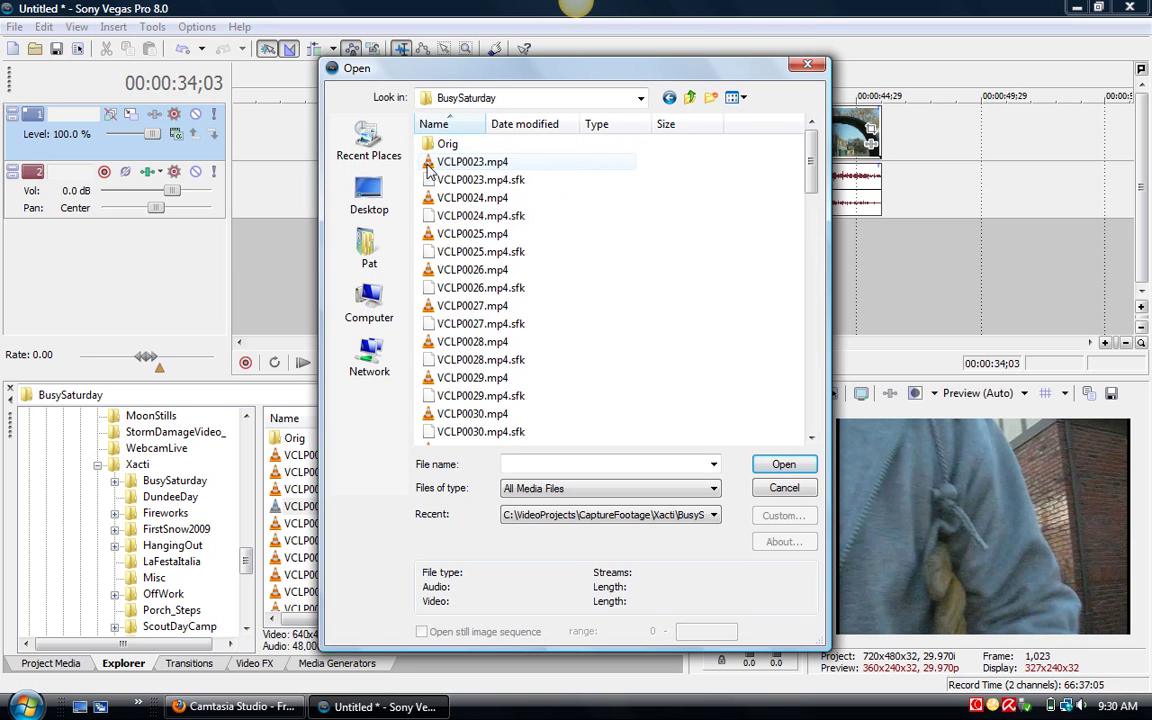
pyautogui.click(431, 168)
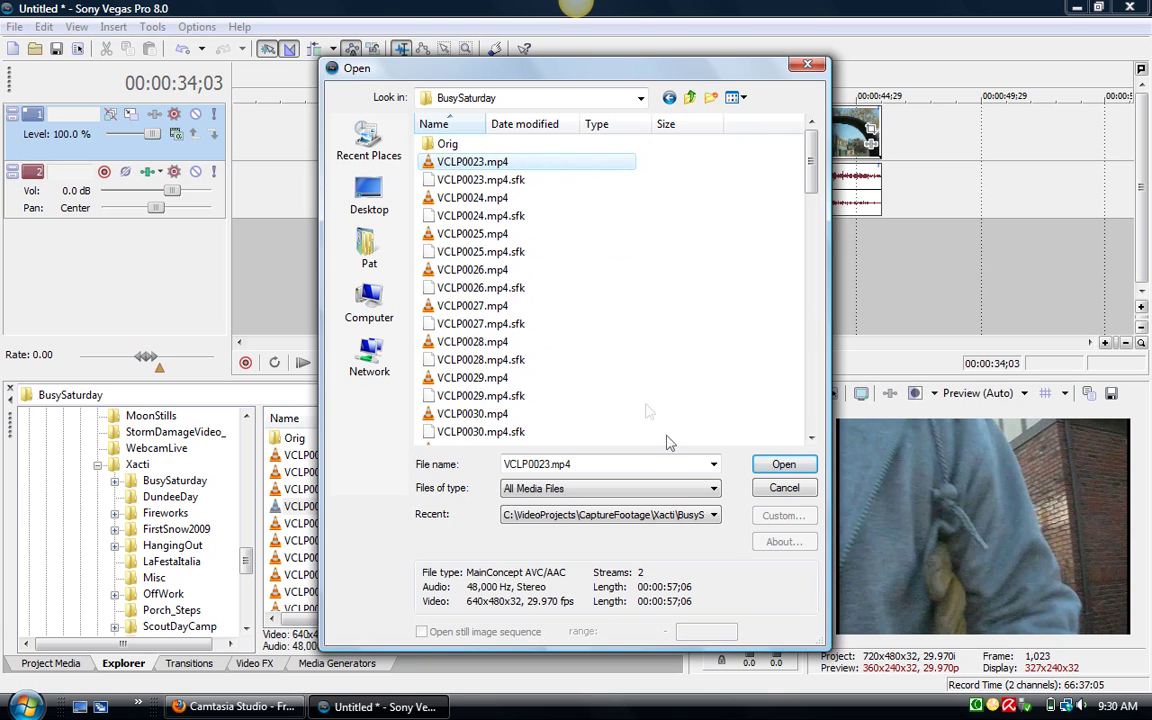
pyautogui.click(783, 466)
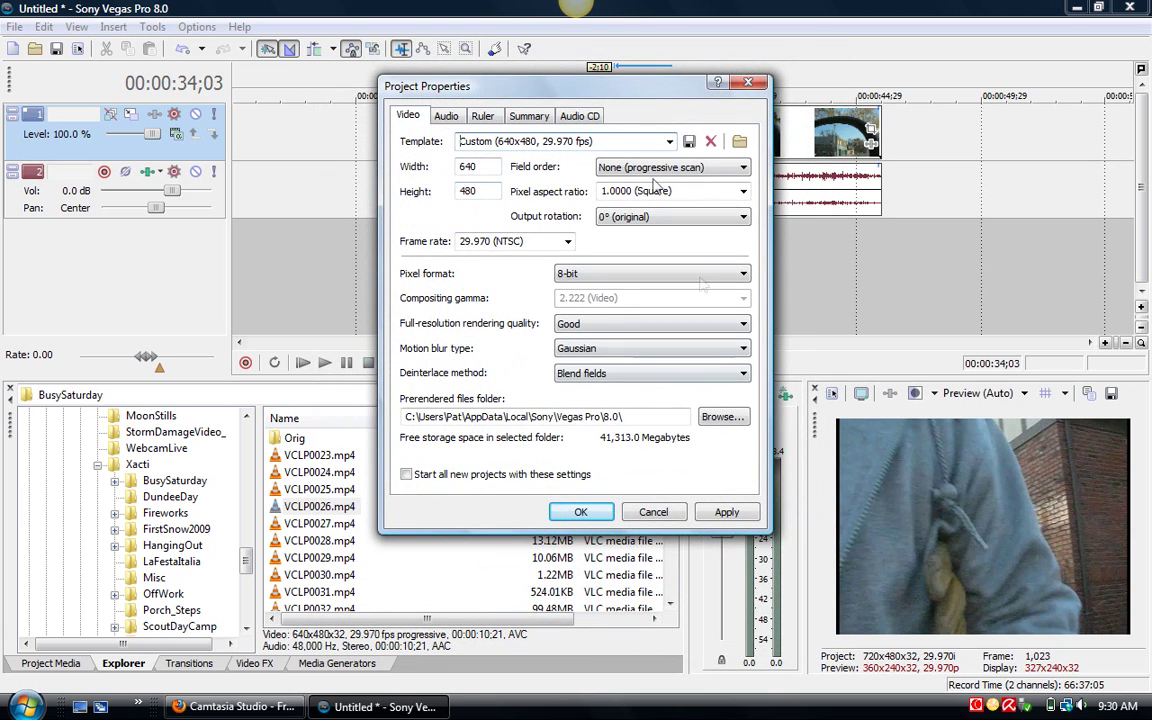
pyautogui.click(718, 513)
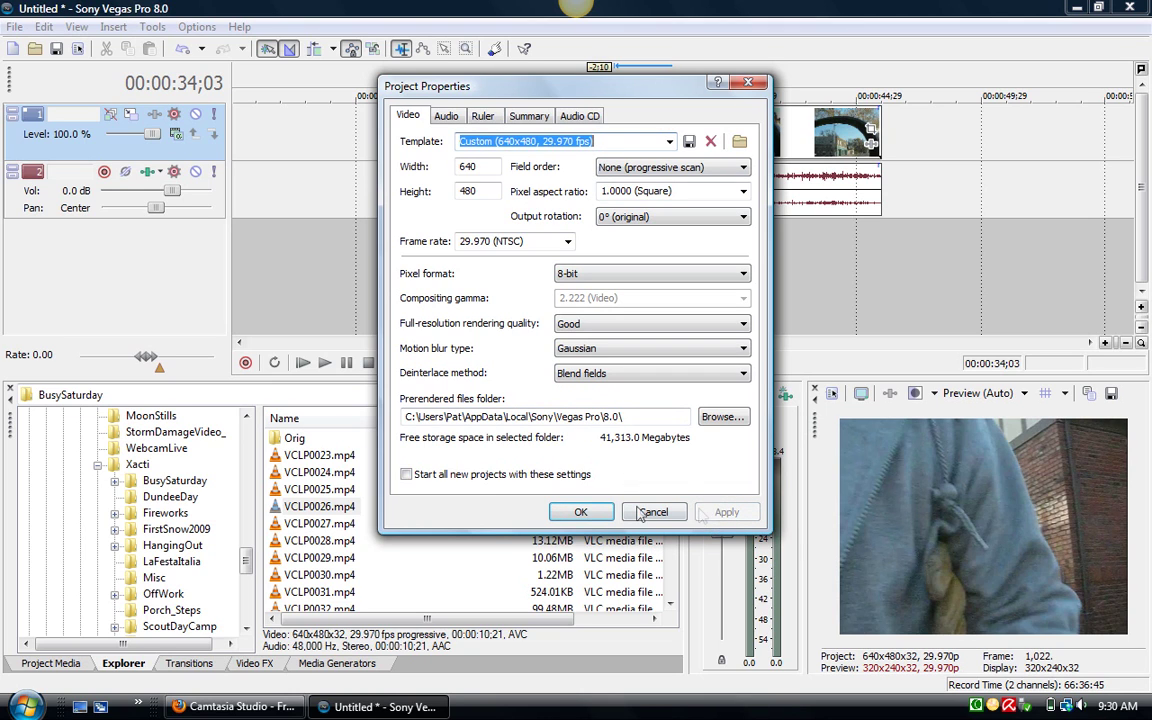
pyautogui.click(581, 512)
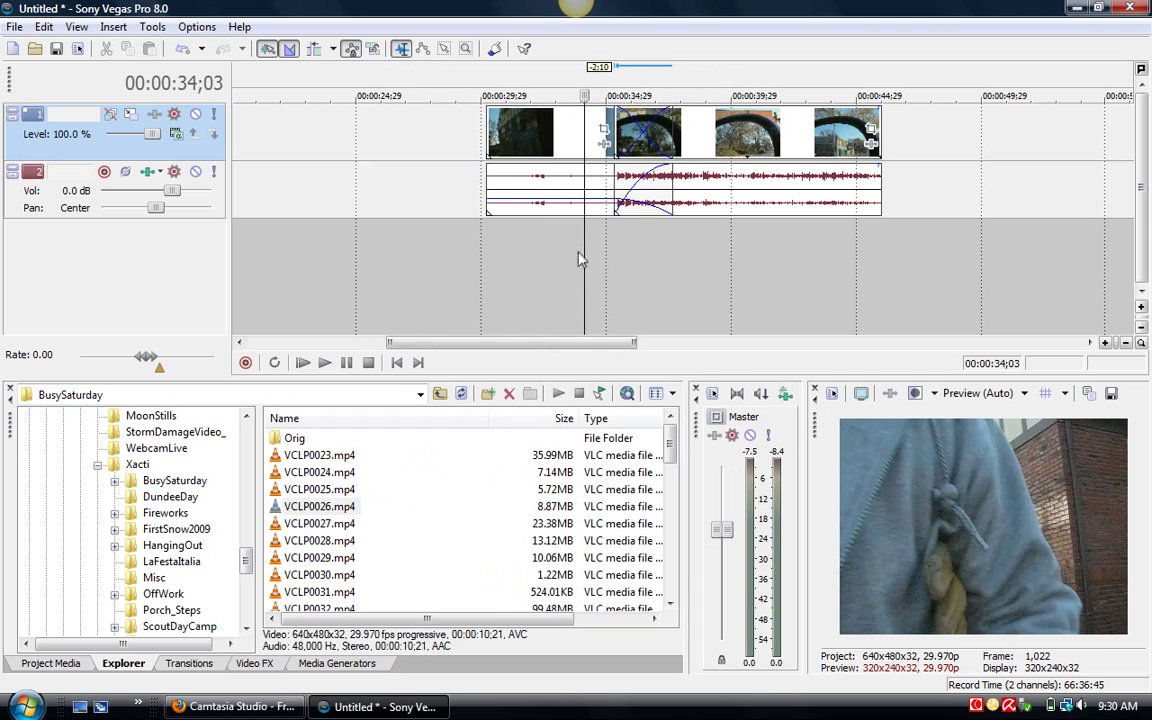
pyautogui.click(490, 259)
pyautogui.press('space')
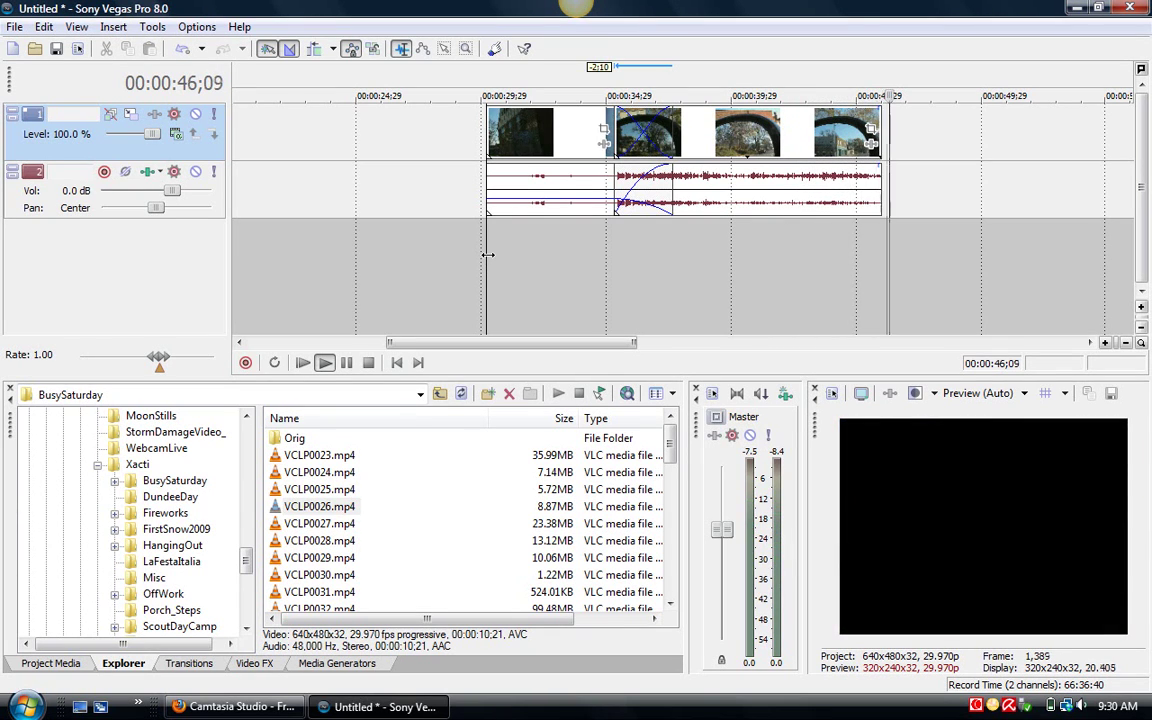
pyautogui.press('space')
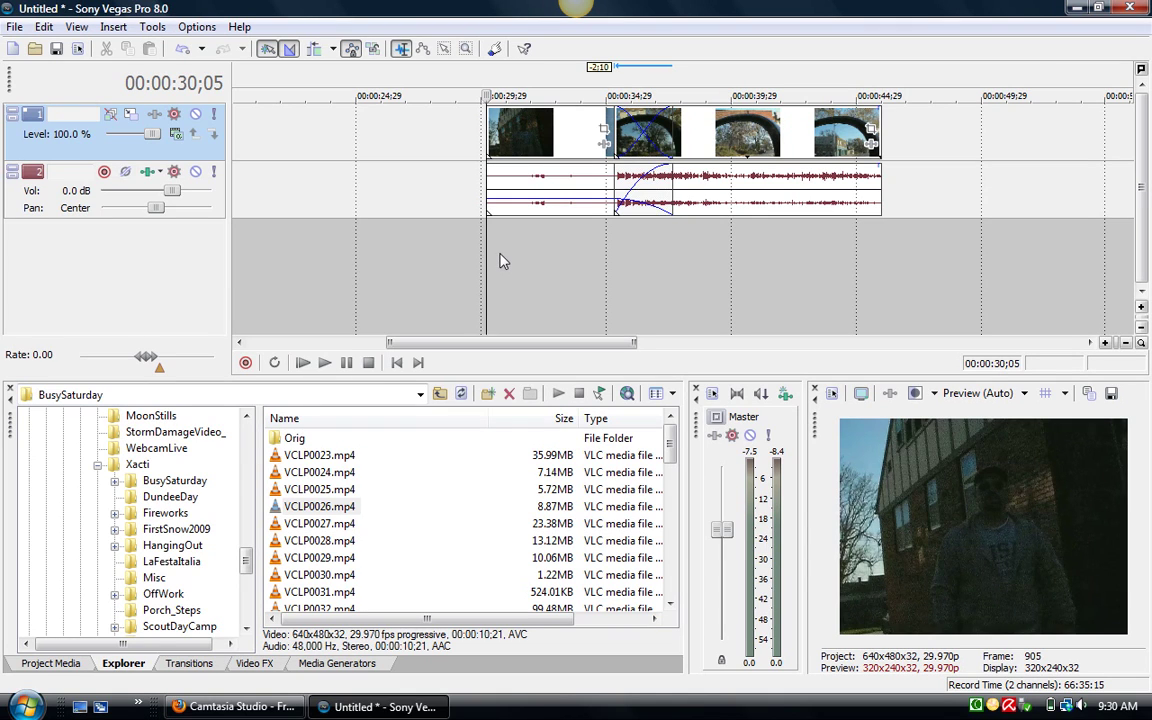
pyautogui.click(582, 245)
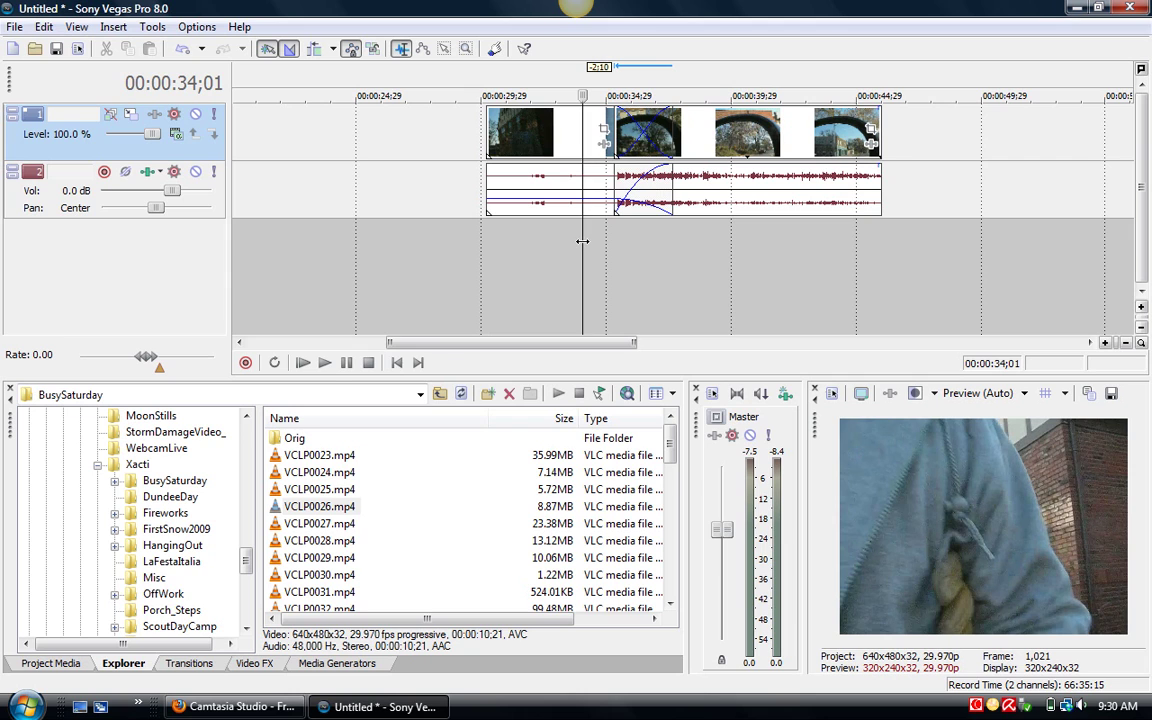
pyautogui.press('space')
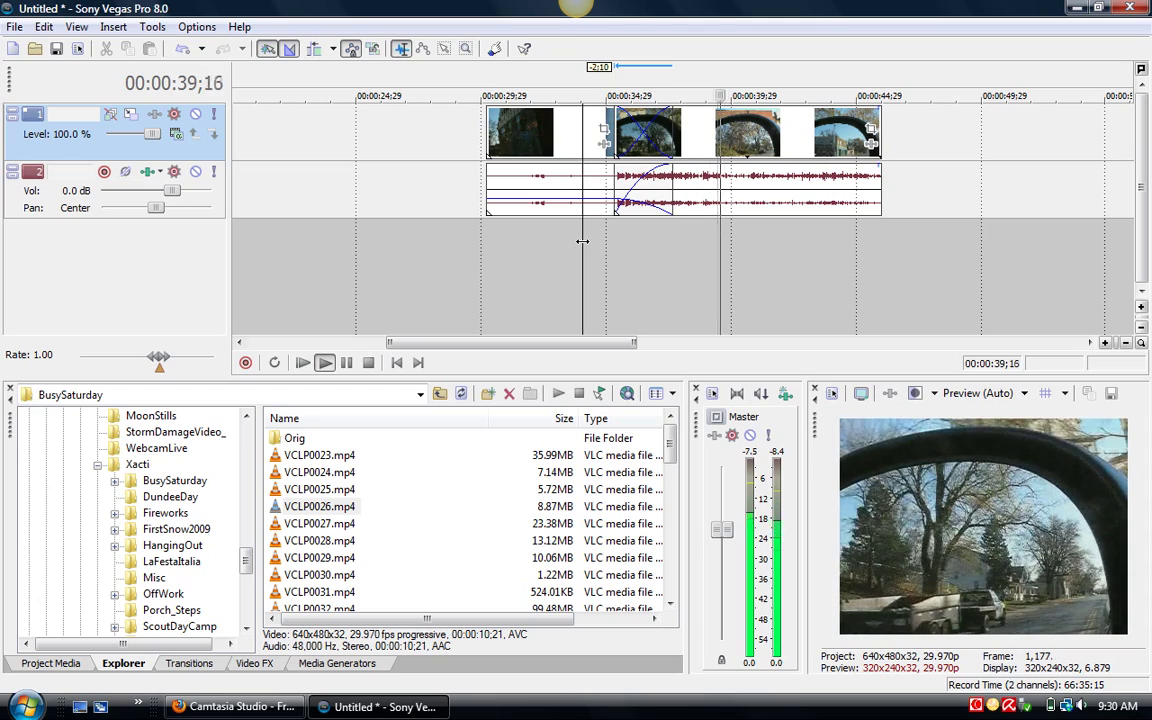
pyautogui.press('space')
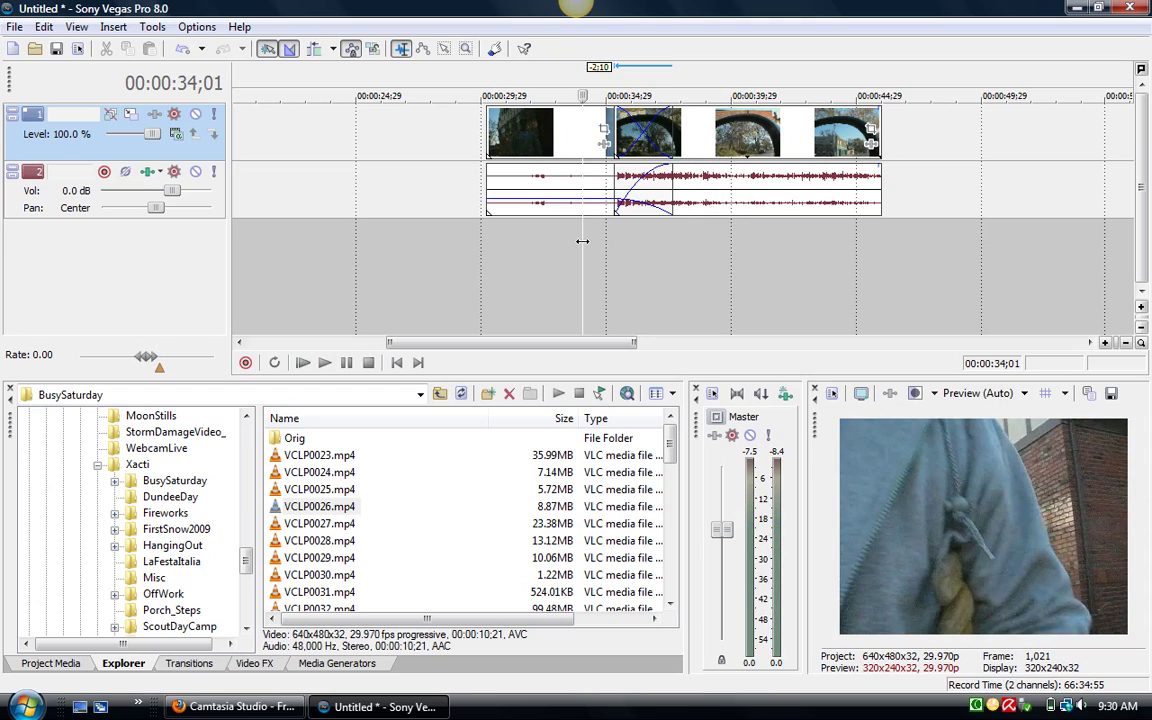